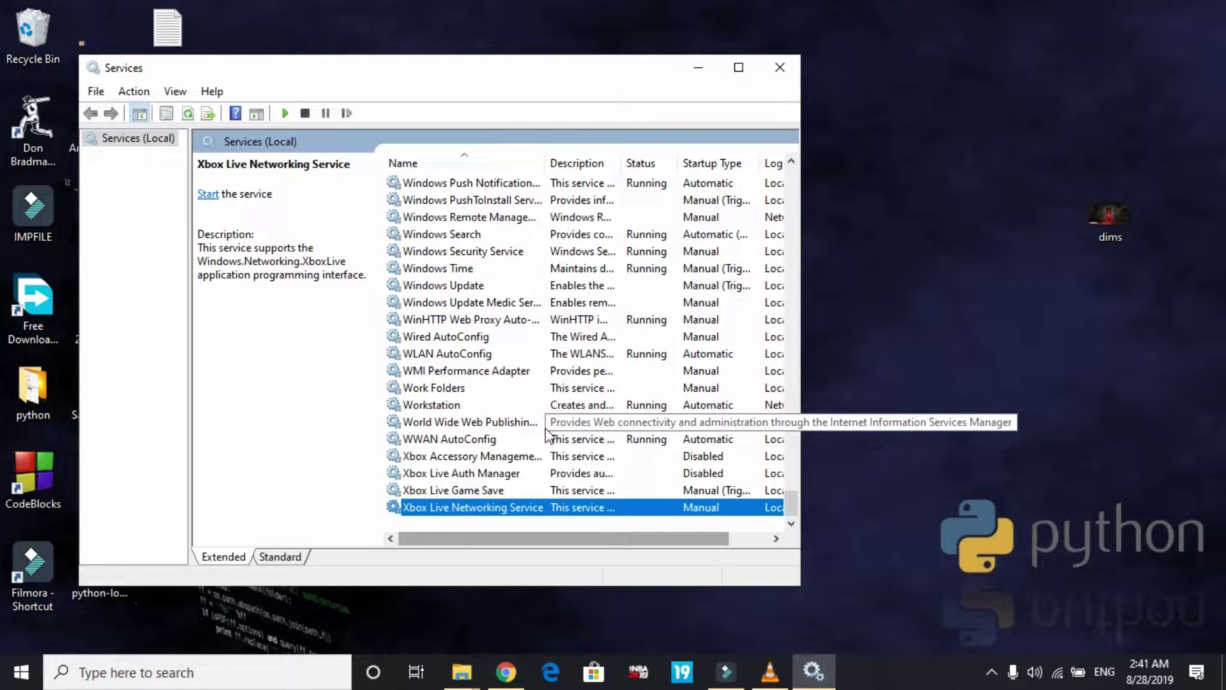
Set the startup type of the Fax service to Disabled and apply the change.
{"action": "scroll", "coordinate": [546, 434], "scroll_direction": "up", "scroll_amount": 10}
{"action": "key", "text": "f"}
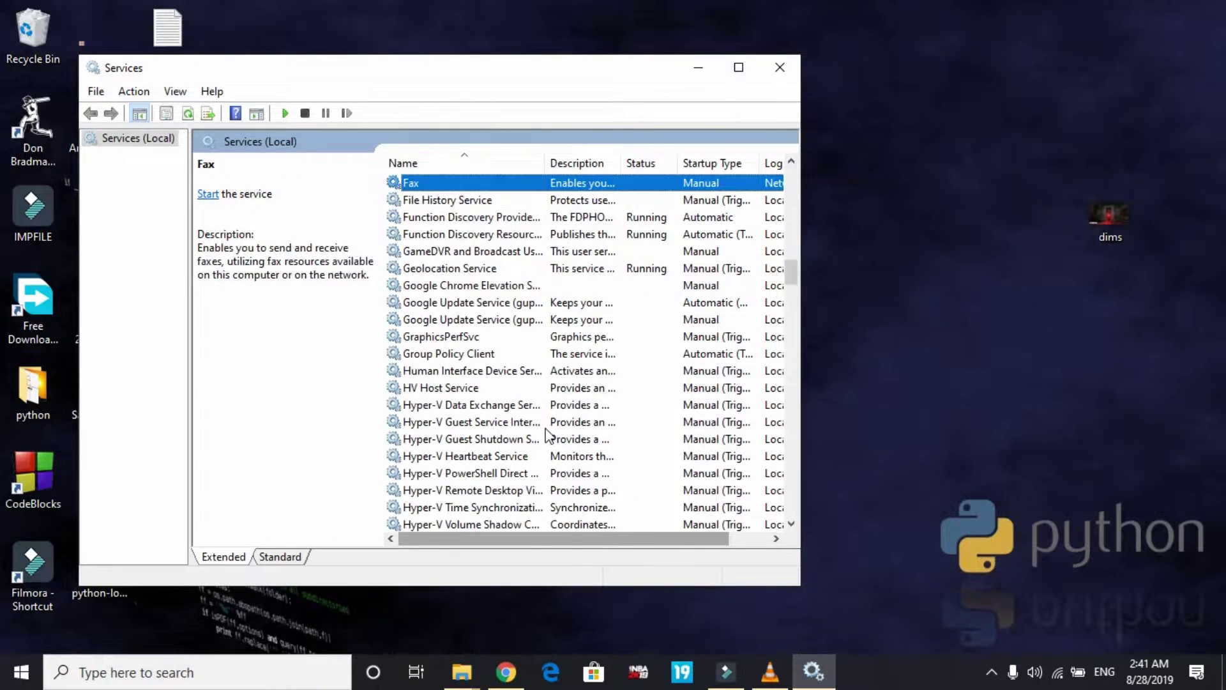
{"action": "right_click", "coordinate": [424, 190]}
{"action": "left_click", "coordinate": [492, 358]}
{"action": "left_click", "coordinate": [472, 311]}
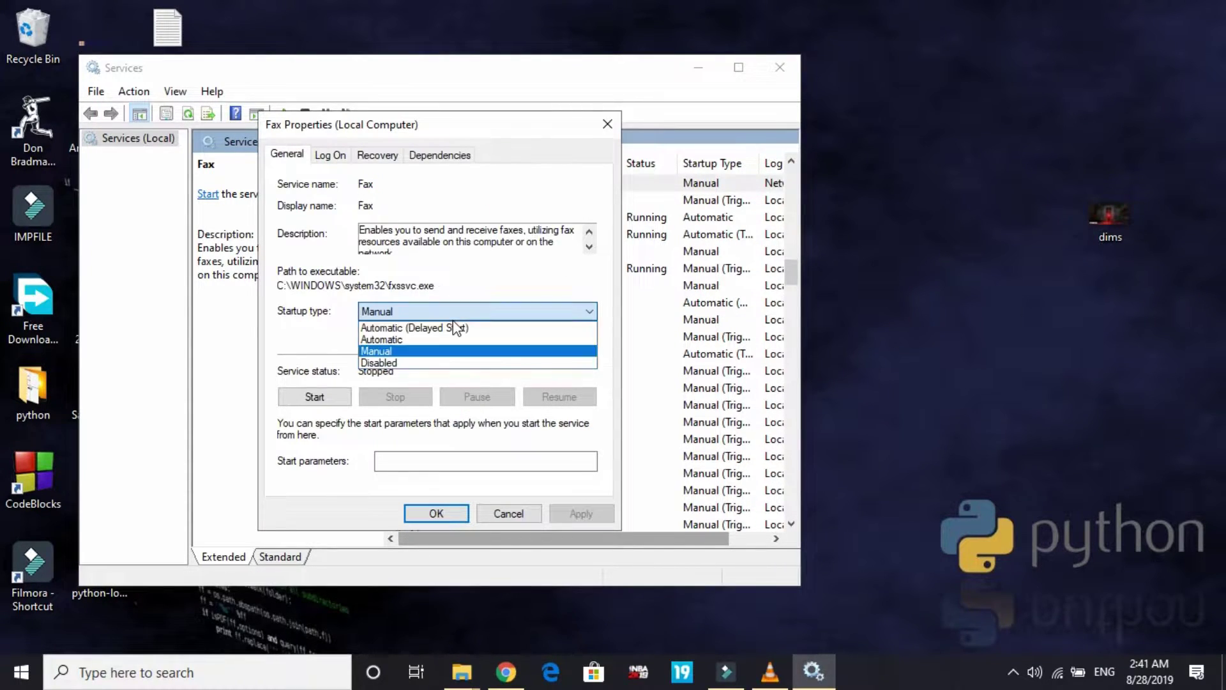
{"action": "left_click", "coordinate": [424, 365]}
{"action": "left_click", "coordinate": [578, 513]}
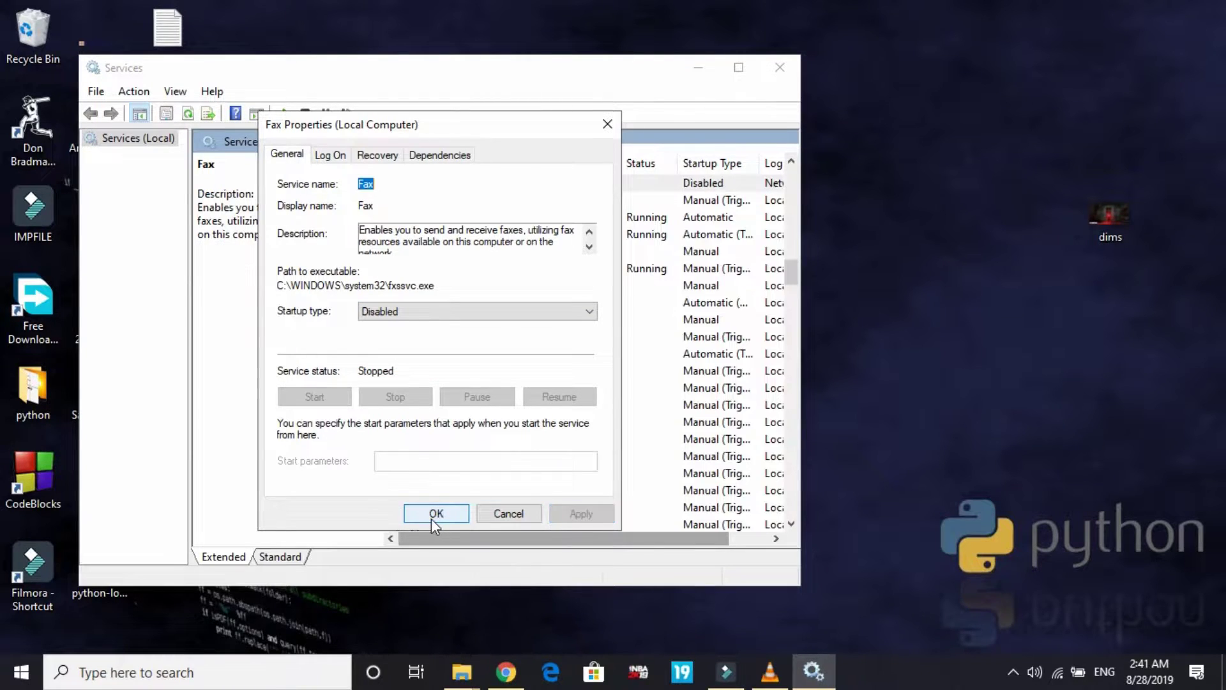
{"action": "left_click", "coordinate": [432, 516]}
Look through the services beginning with S, including the sensor-related services and those listed below them.
{"action": "key", "text": "s"}
{"action": "key", "text": "s"}
{"action": "key", "text": "s"}
{"action": "key", "text": "s"}
{"action": "key", "text": "s"}
{"action": "key", "text": "s"}
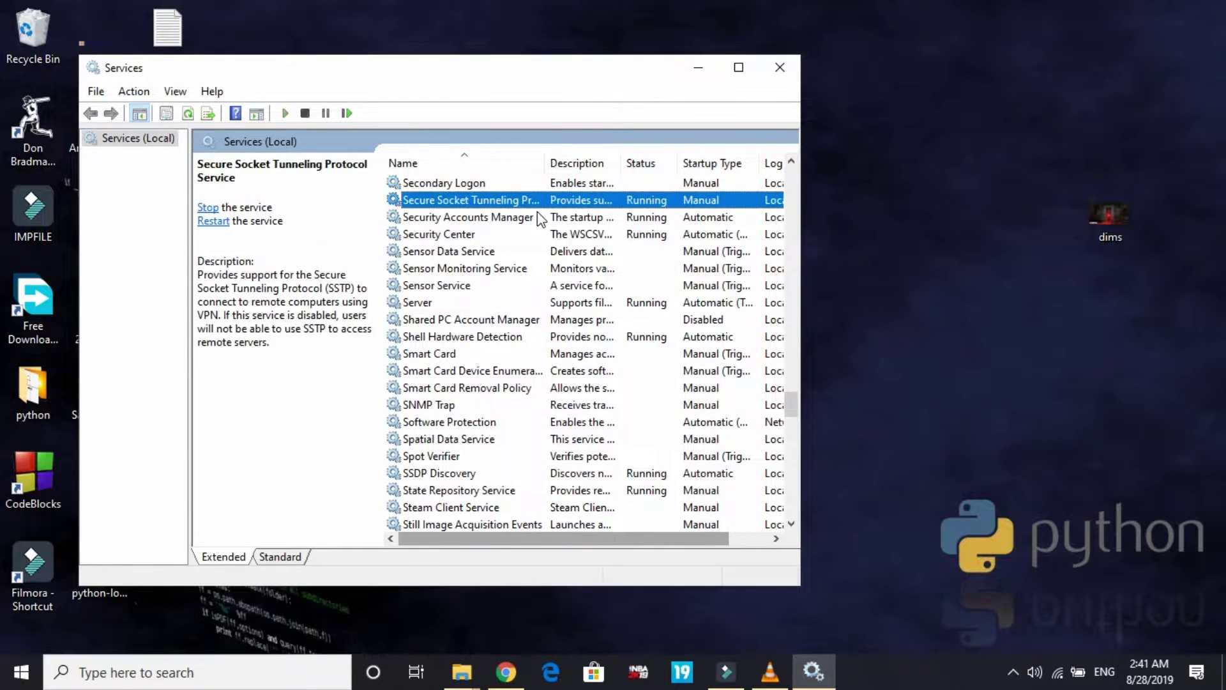
{"action": "key", "text": "s"}
{"action": "scroll", "coordinate": [538, 212], "scroll_direction": "down", "scroll_amount": 1}
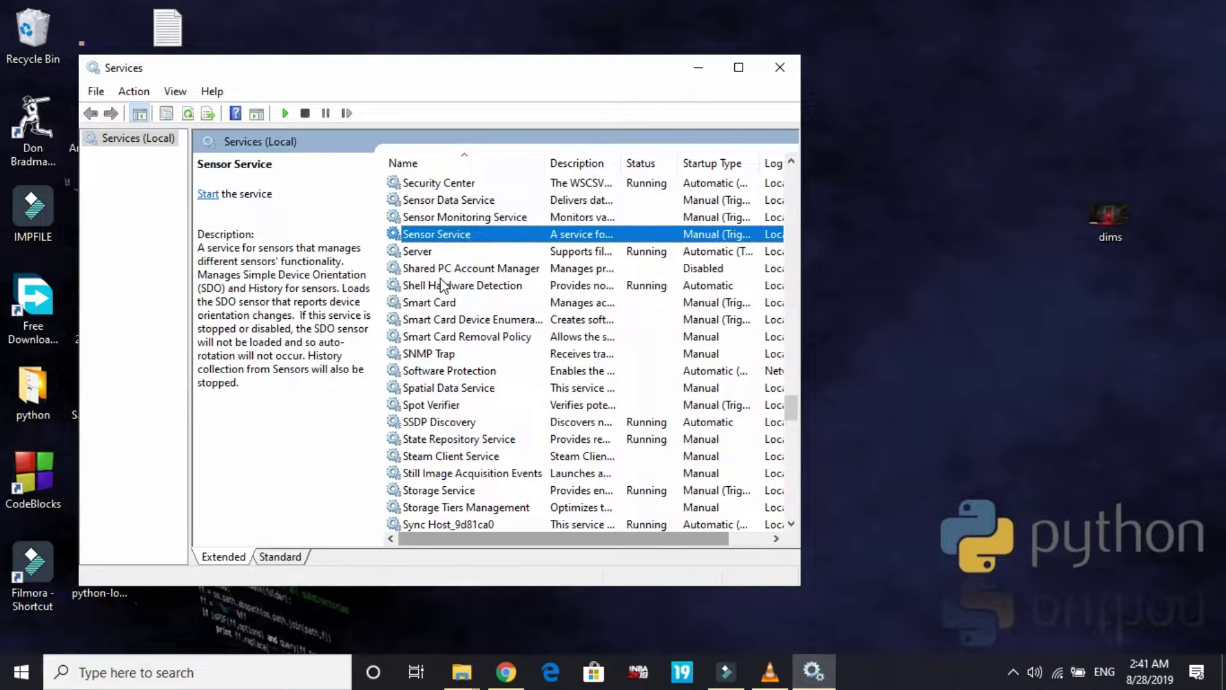
{"action": "scroll", "coordinate": [442, 285], "scroll_direction": "down", "scroll_amount": 4}
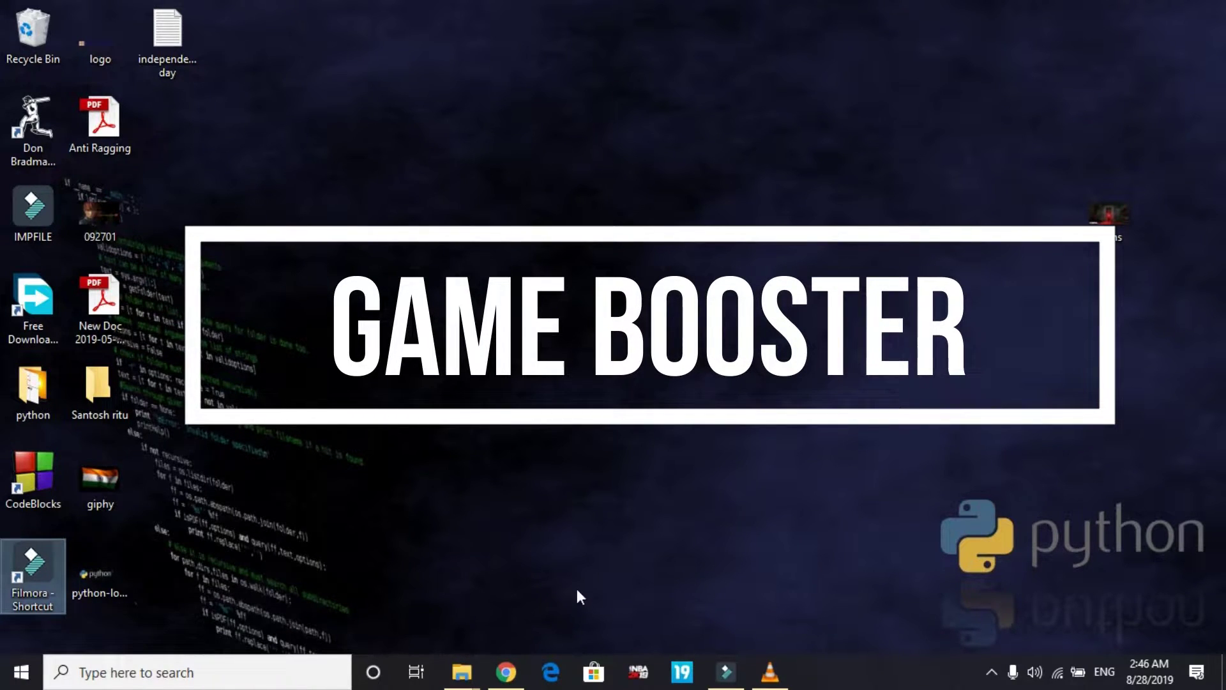
Switch to Chrome, start the Razer Cortex download from the Razer Cortex website, and minimize the browser.
{"action": "left_click", "coordinate": [505, 672]}
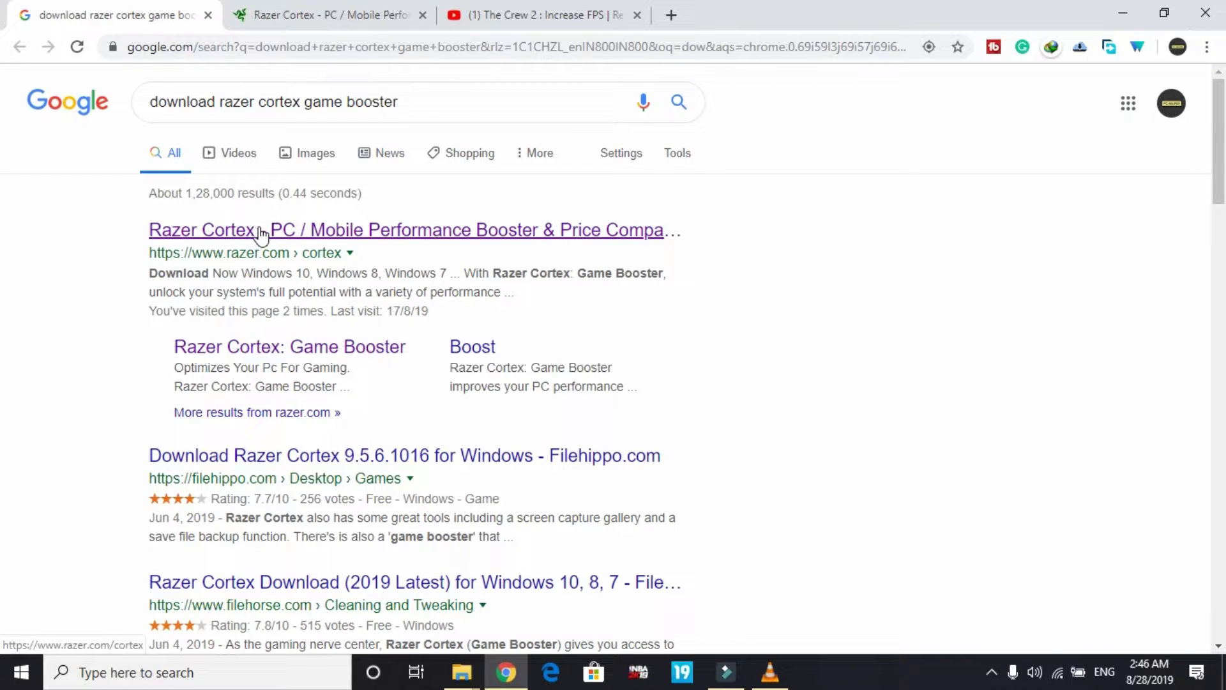
{"action": "left_click", "coordinate": [301, 14]}
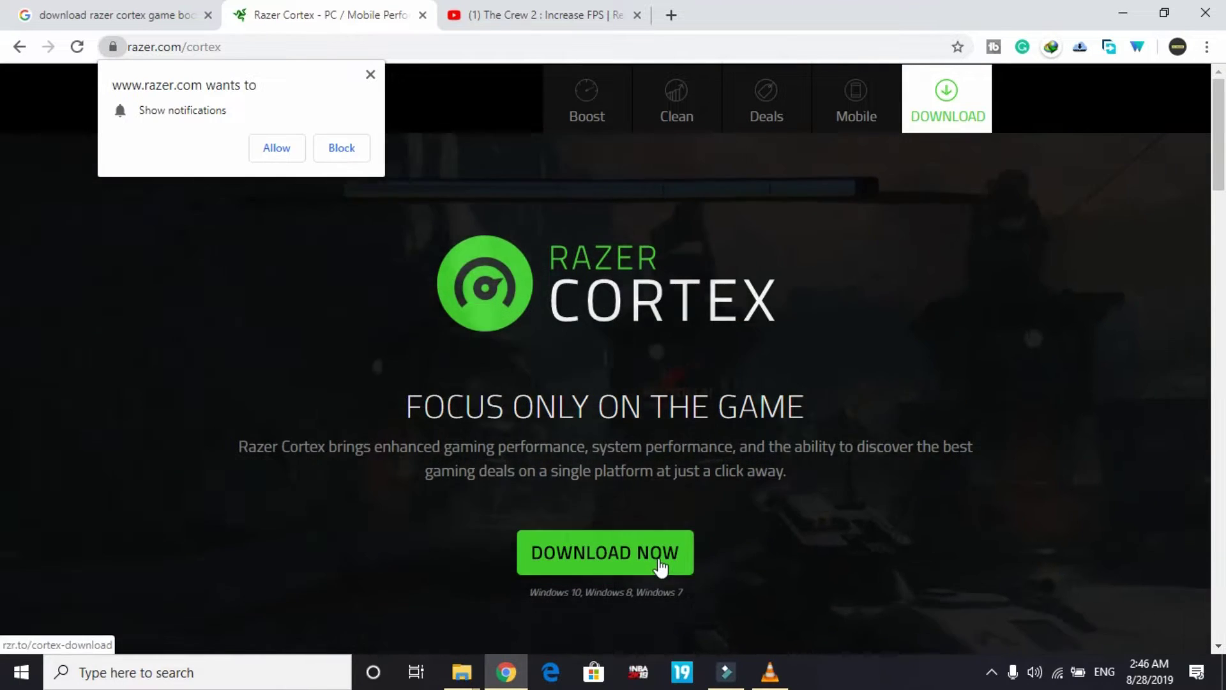
{"action": "left_click", "coordinate": [624, 569]}
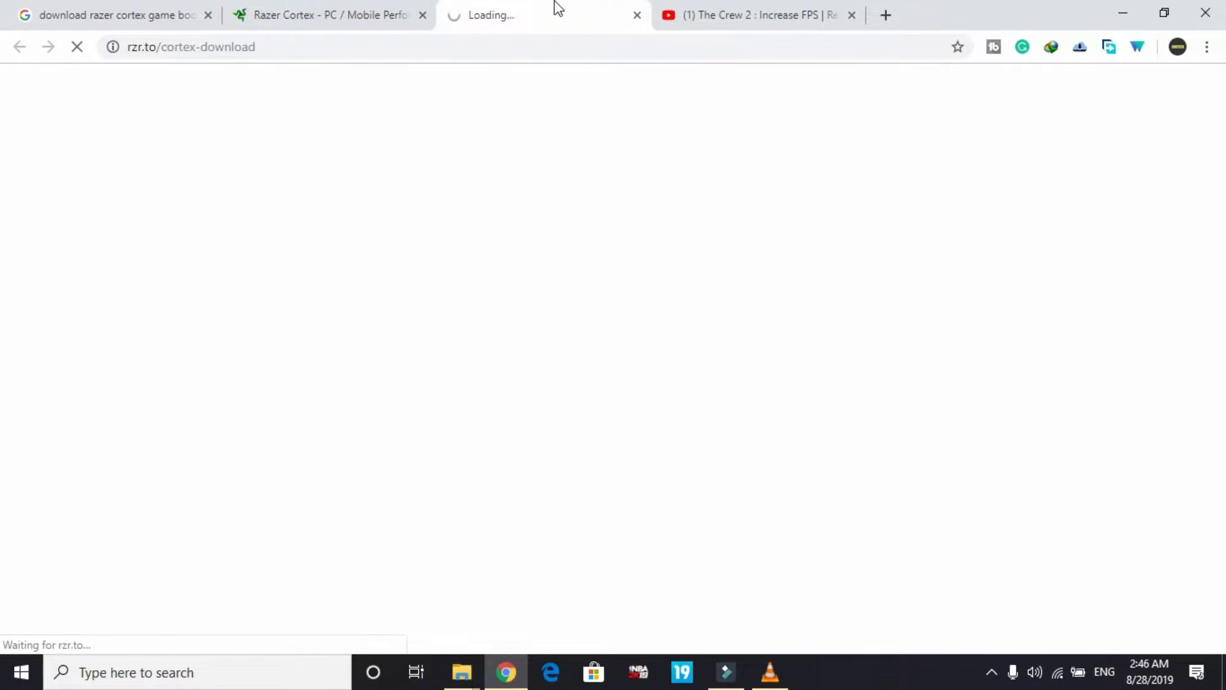
{"action": "left_click", "coordinate": [1122, 12]}
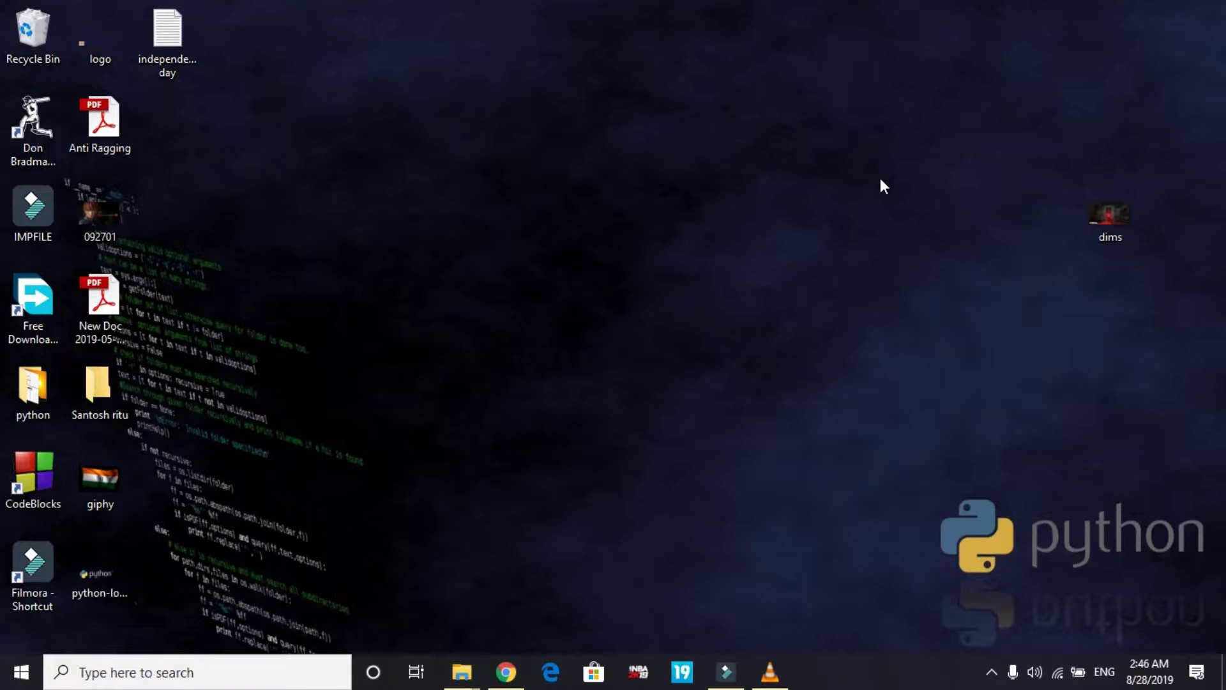
Search Windows for "raz" and launch the Razer Cortex app.
{"action": "left_click", "coordinate": [191, 682]}
{"action": "type", "text": "raz"}
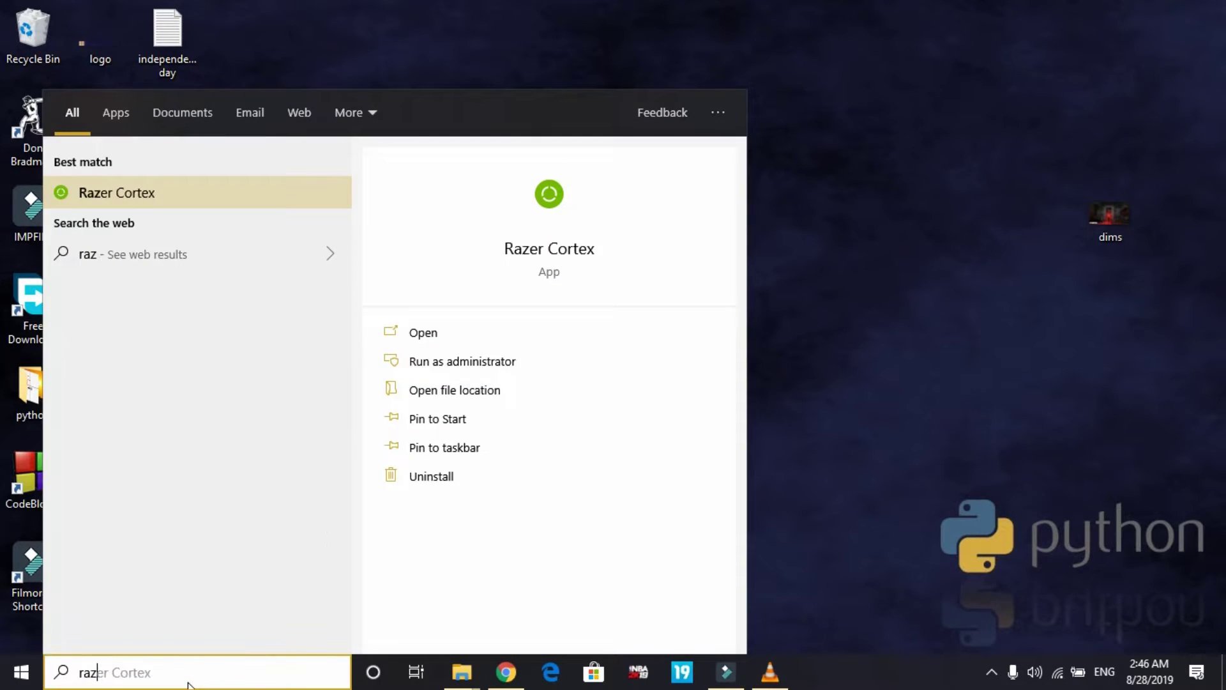
{"action": "left_click", "coordinate": [96, 203]}
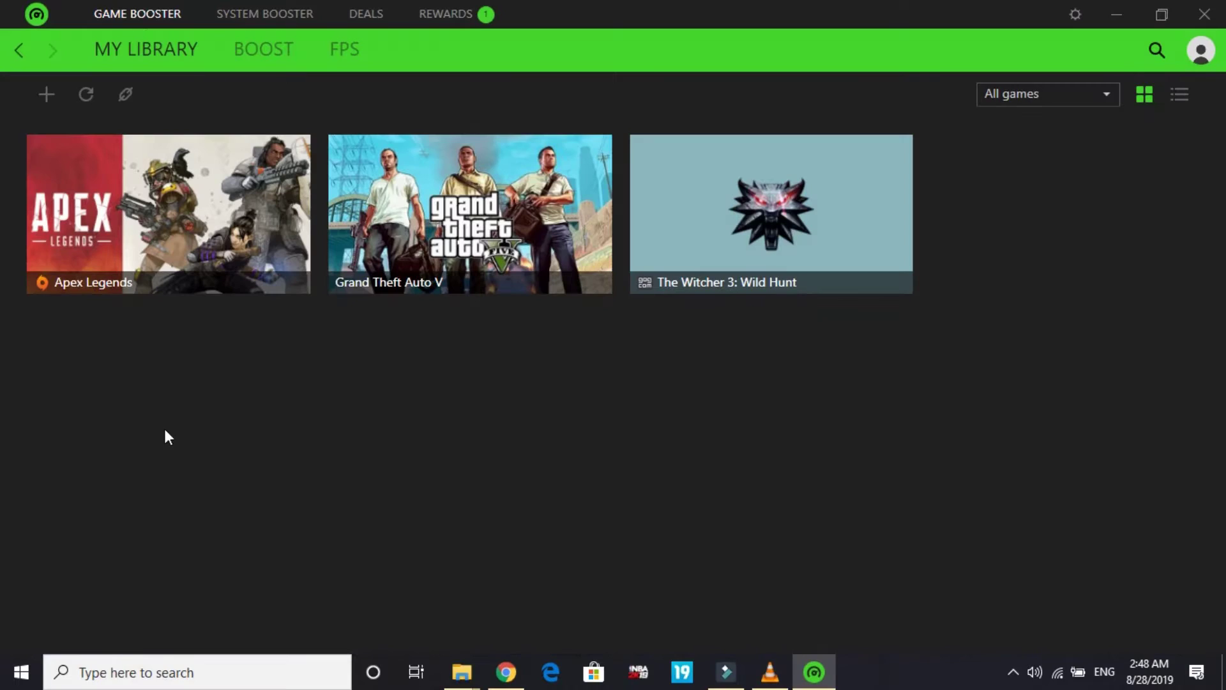
Add the FIFA19 application from the Games\FIFA 19 folder on drive D: to the game library.
{"action": "left_click", "coordinate": [46, 96]}
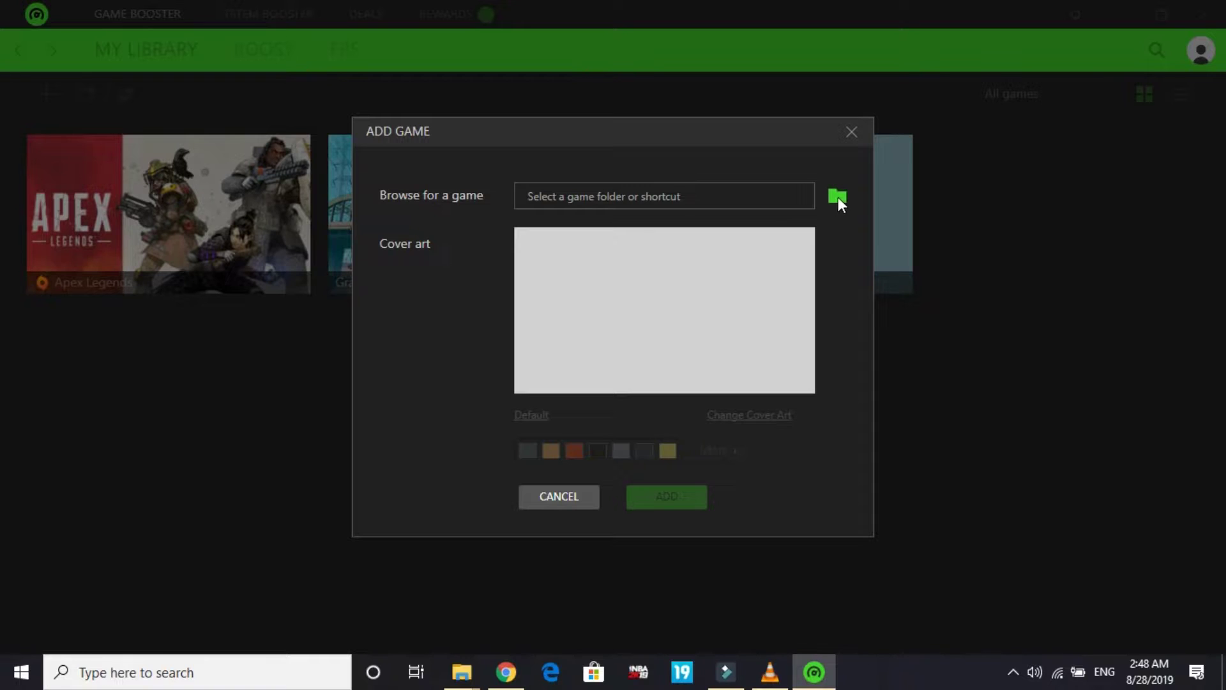
{"action": "left_click", "coordinate": [771, 186]}
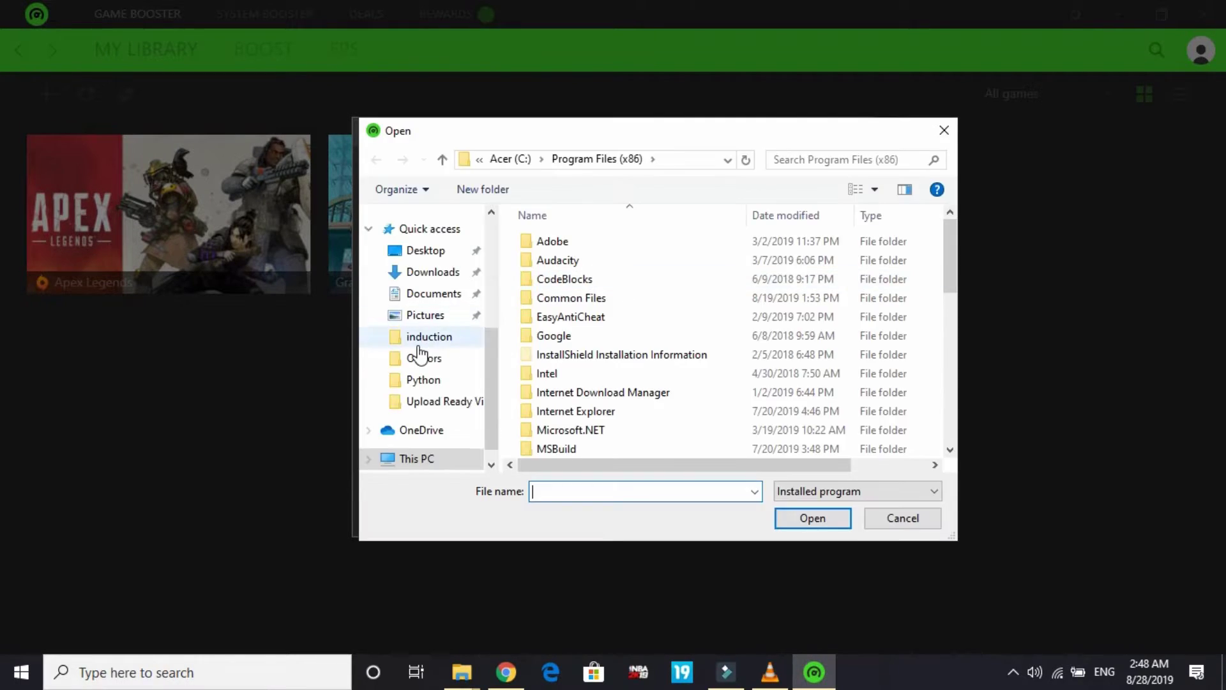
{"action": "scroll", "coordinate": [418, 353], "scroll_direction": "down", "scroll_amount": 3}
{"action": "left_click", "coordinate": [470, 437]}
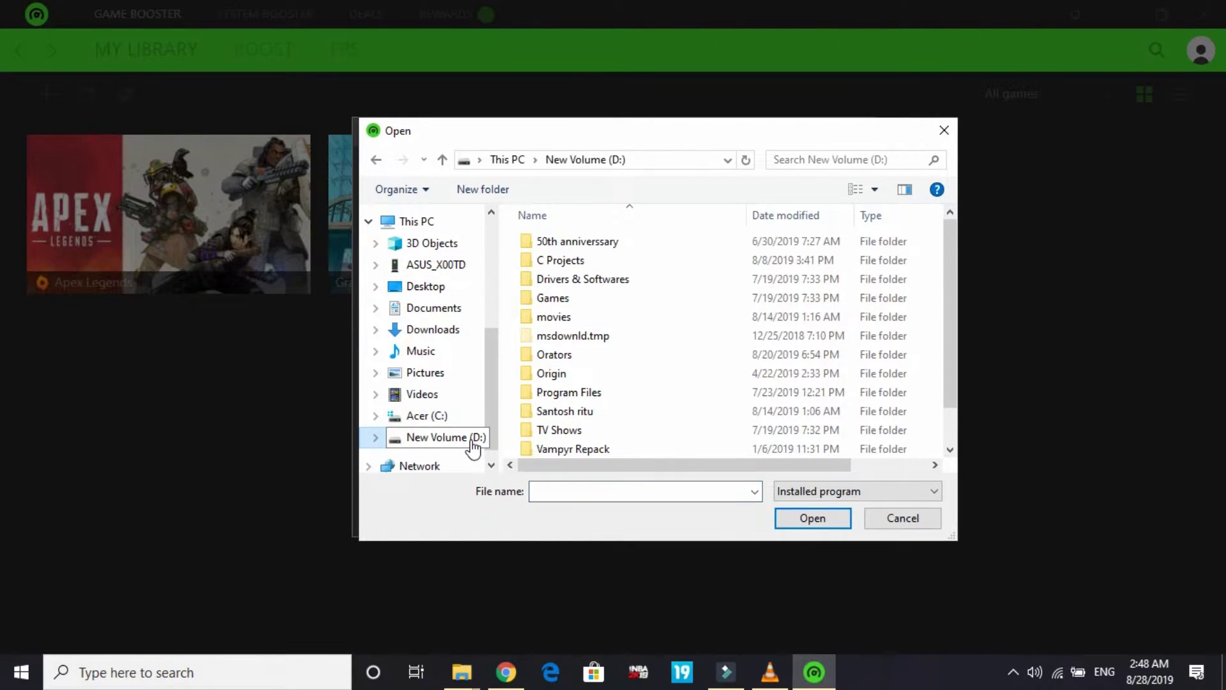
{"action": "scroll", "coordinate": [568, 341], "scroll_direction": "down", "scroll_amount": 1}
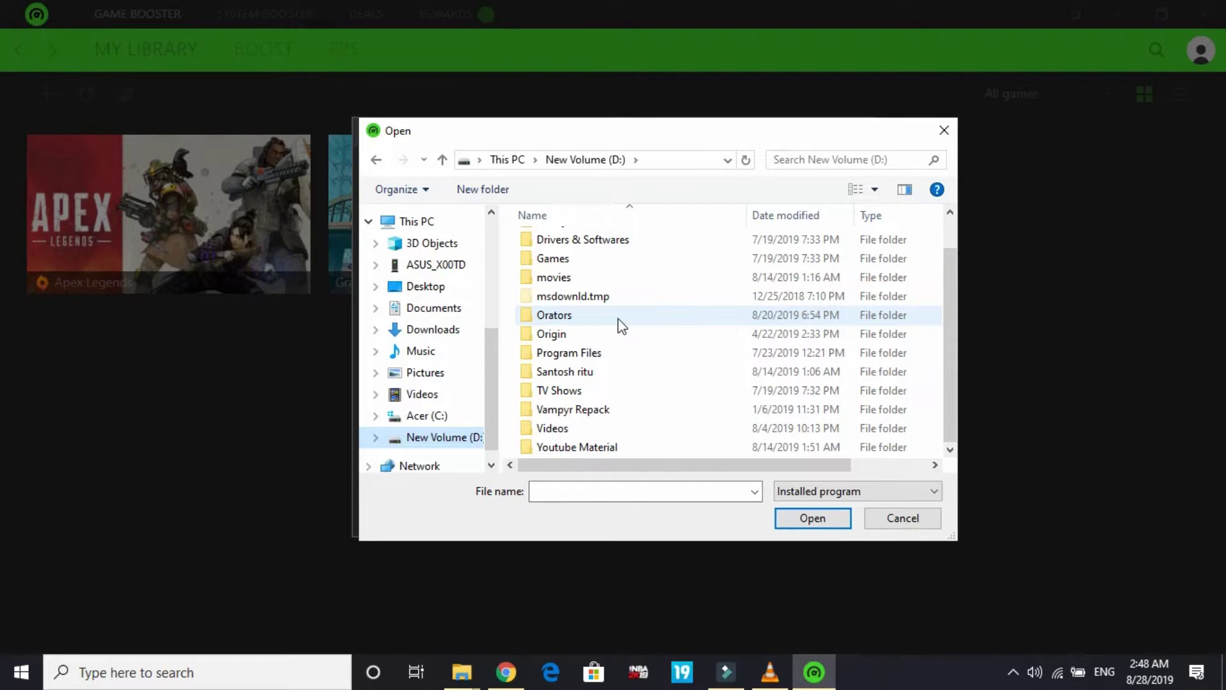
{"action": "scroll", "coordinate": [616, 323], "scroll_direction": "up", "scroll_amount": 1}
{"action": "double_click", "coordinate": [577, 301]}
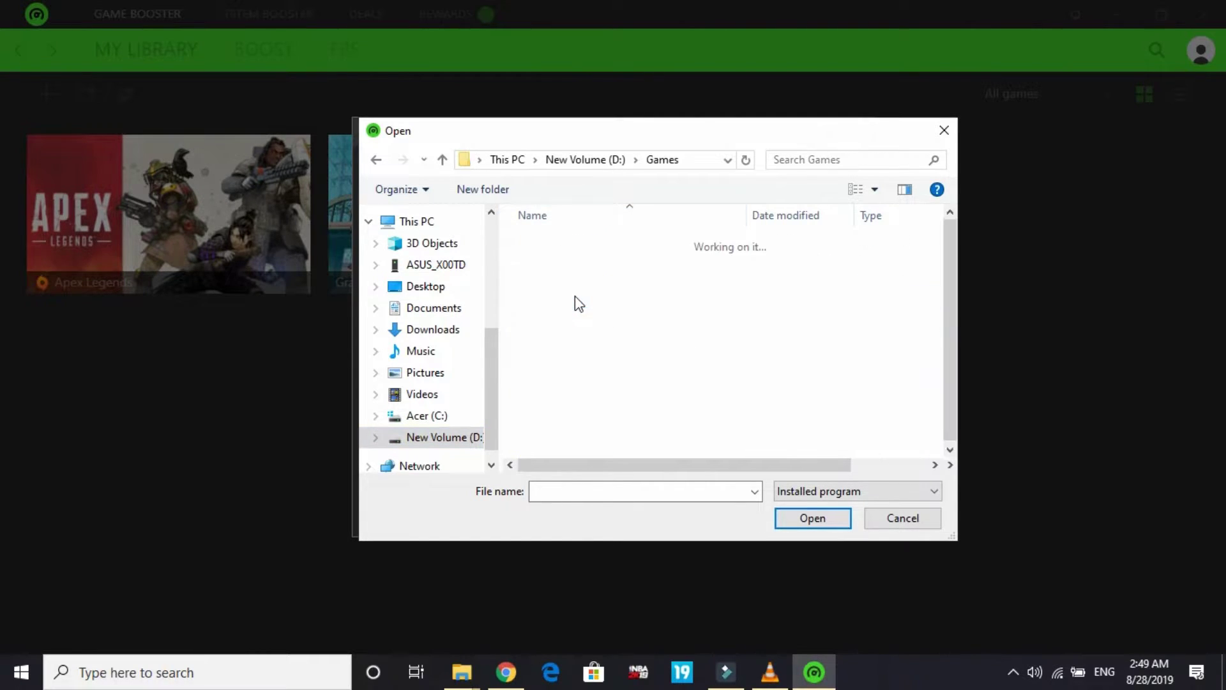
{"action": "double_click", "coordinate": [566, 333]}
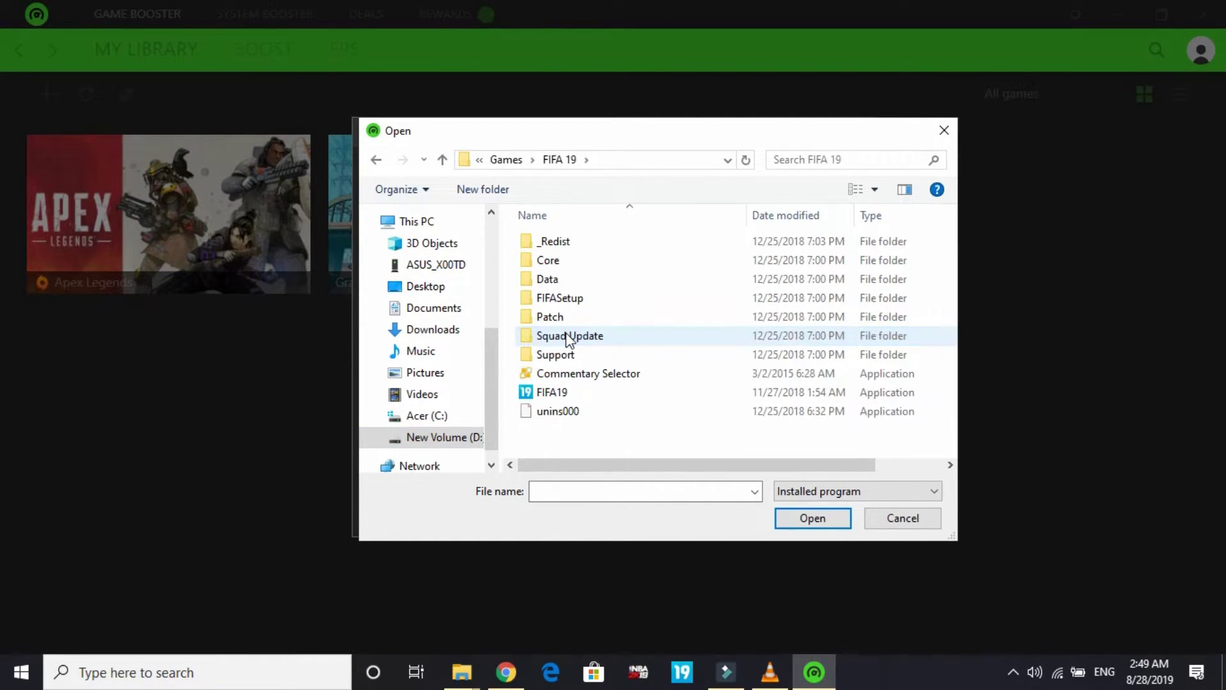
{"action": "left_click", "coordinate": [546, 392]}
{"action": "double_click", "coordinate": [546, 392]}
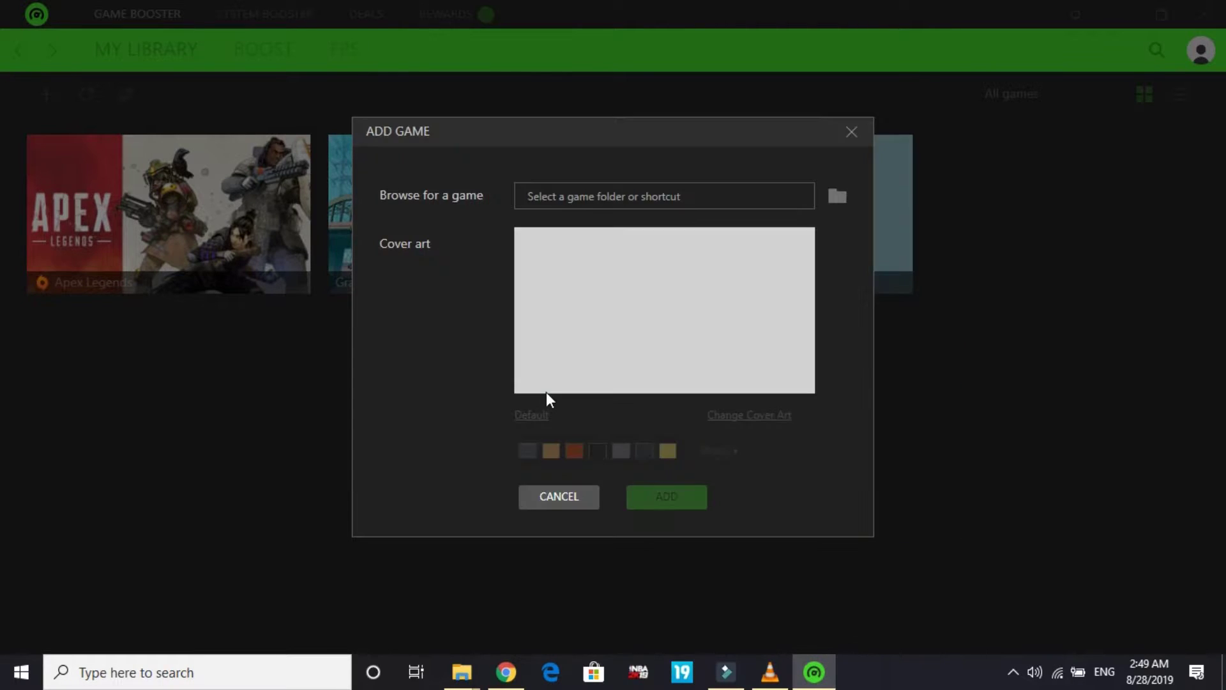
{"action": "left_click", "coordinate": [658, 493]}
Open the FIFA 19 dashboard in the library and start the game with boosting.
{"action": "mouse_move", "coordinate": [492, 226]}
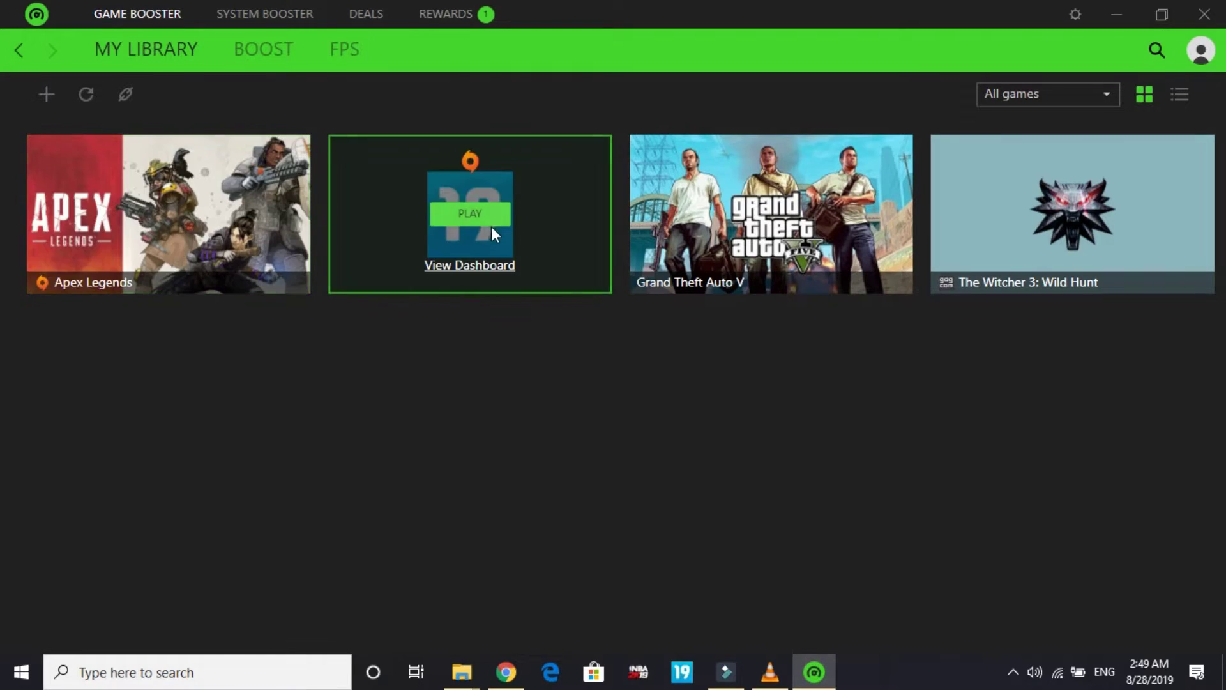
{"action": "left_click", "coordinate": [368, 241]}
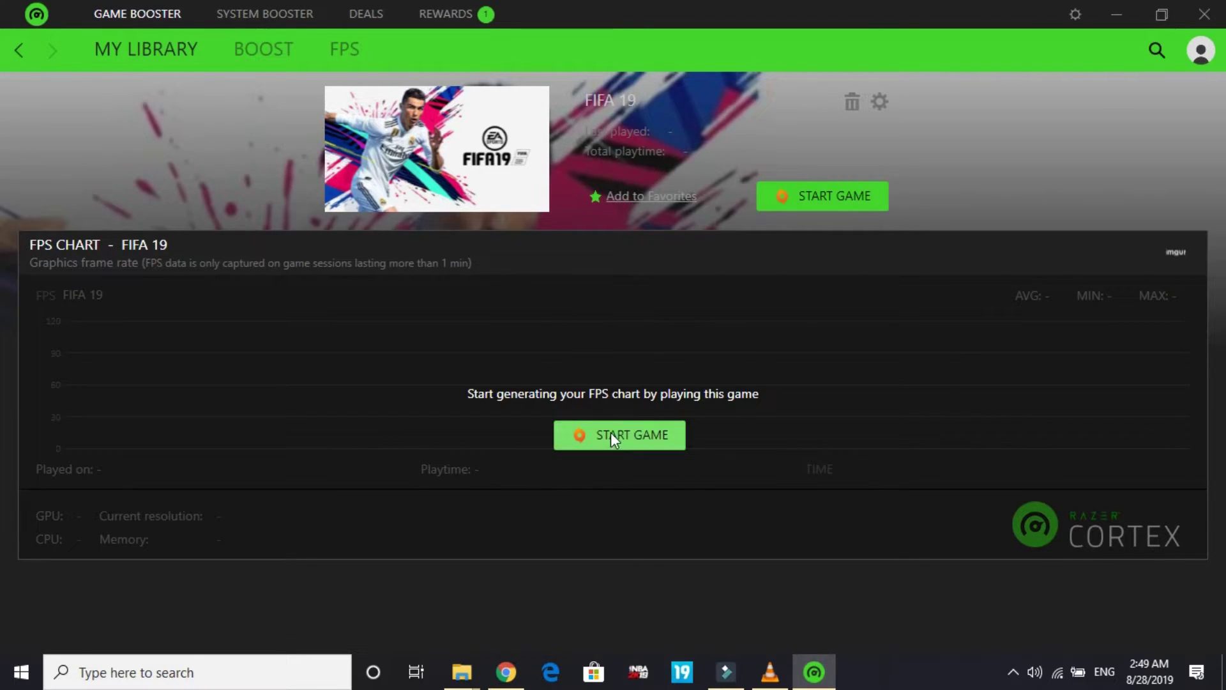
{"action": "left_click", "coordinate": [784, 201]}
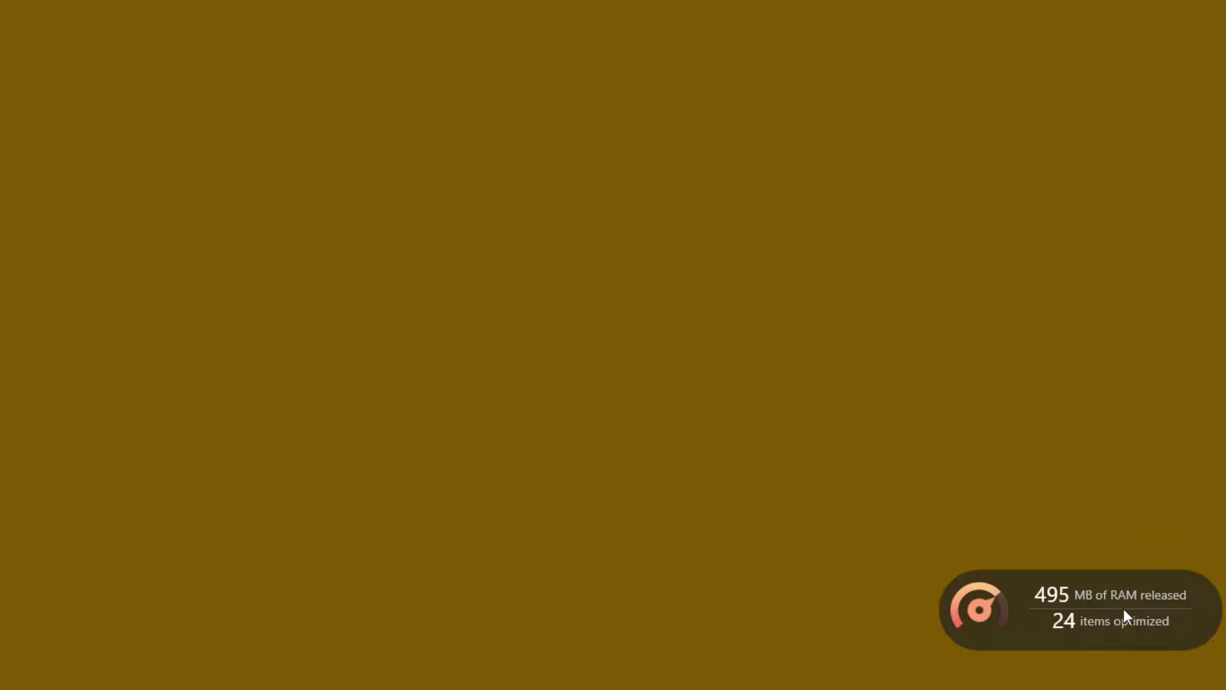
{"action": "left_click", "coordinate": [1076, 620]}
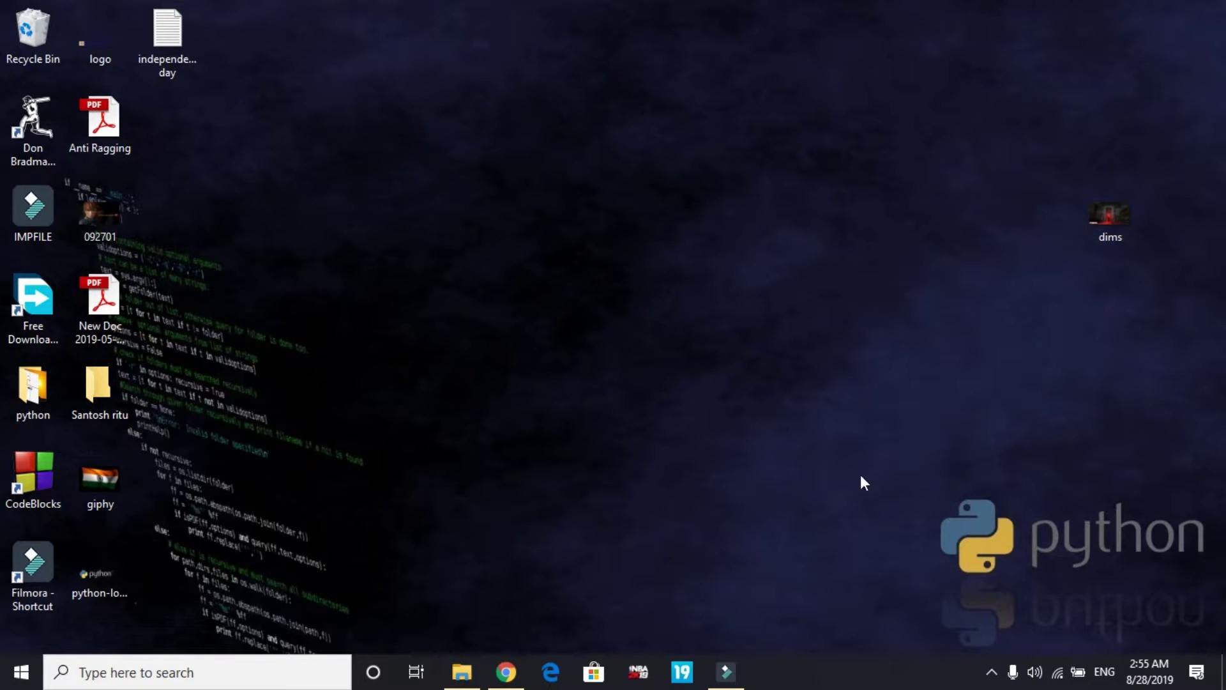
Switch to File Explorer, open the properties of This PC, and bring up the advanced system settings.
{"action": "left_click", "coordinate": [461, 672]}
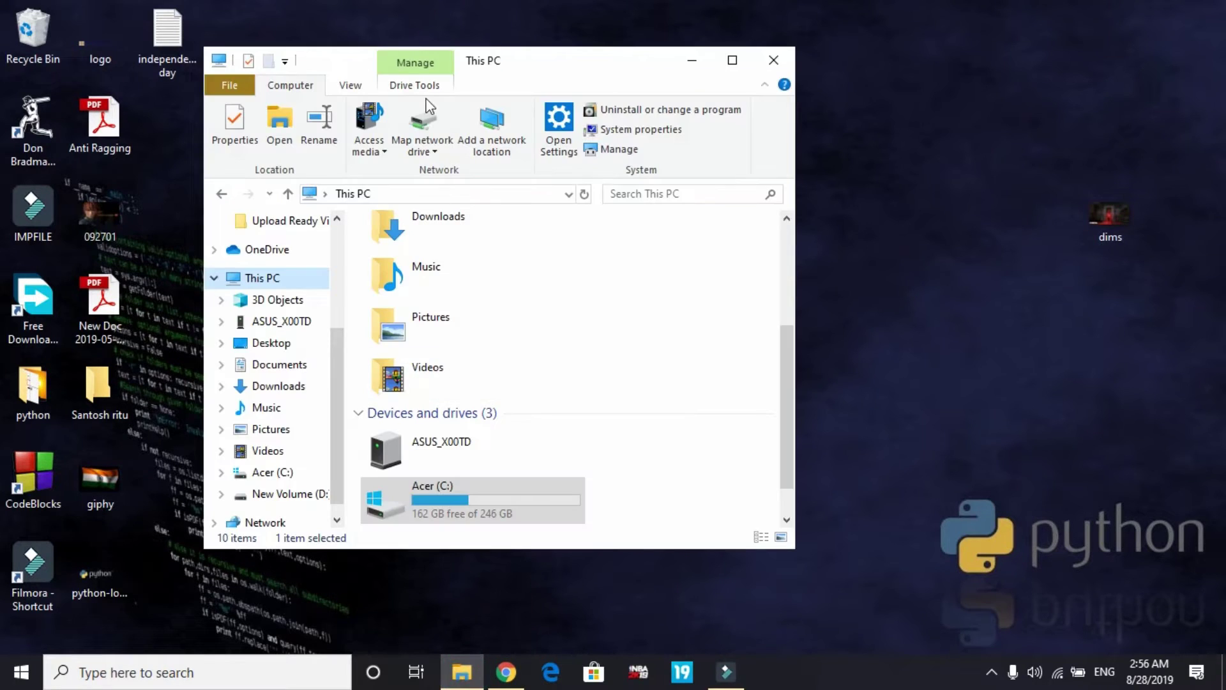
{"action": "double_click", "coordinate": [575, 74]}
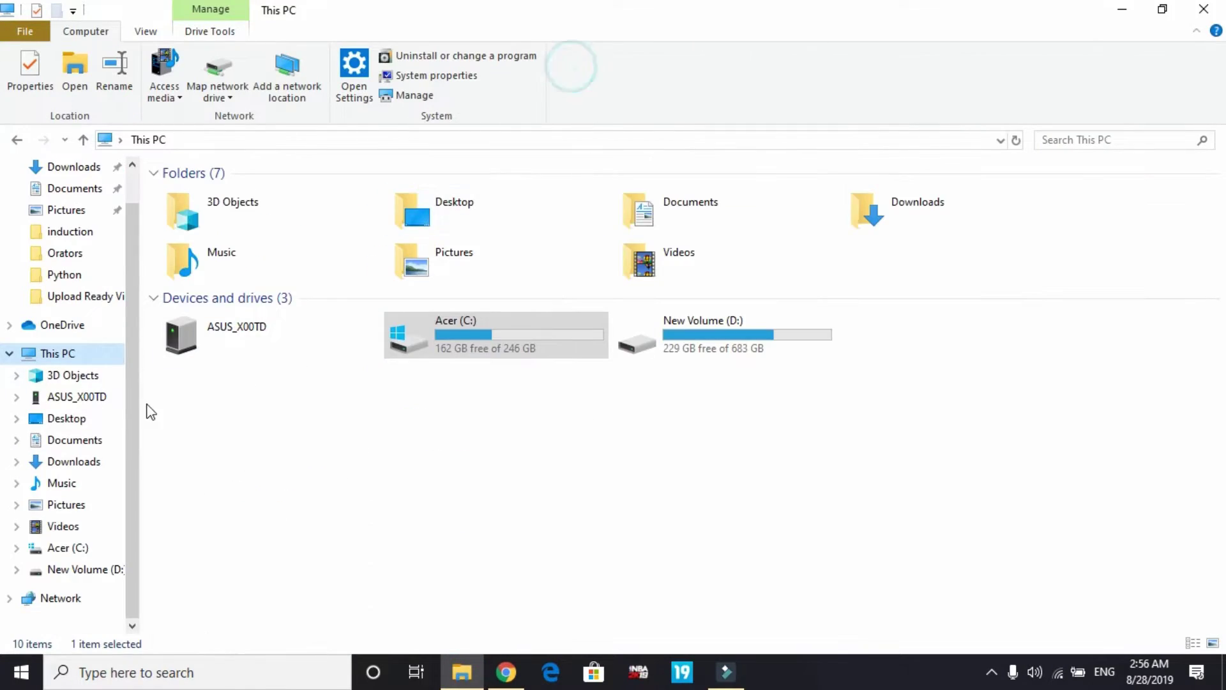
{"action": "right_click", "coordinate": [54, 360]}
{"action": "left_click", "coordinate": [158, 584]}
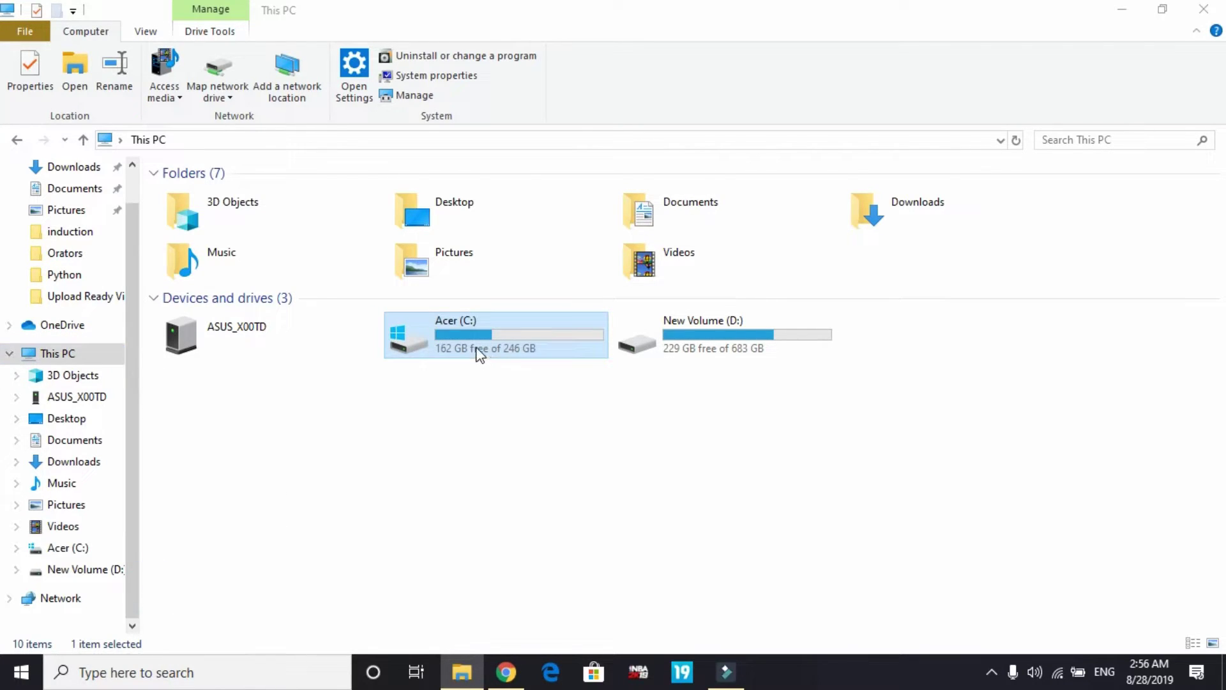
{"action": "left_click", "coordinate": [77, 169]}
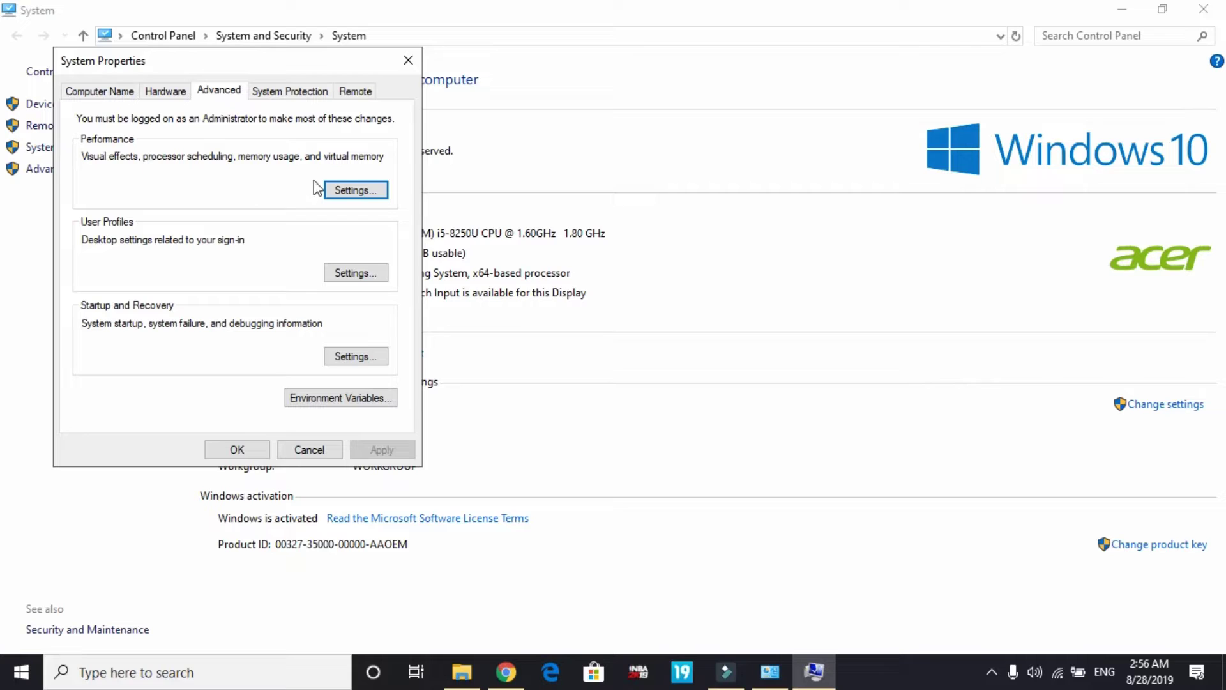
Open the performance settings and set the visual effects to Adjust for best performance.
{"action": "left_click", "coordinate": [332, 190]}
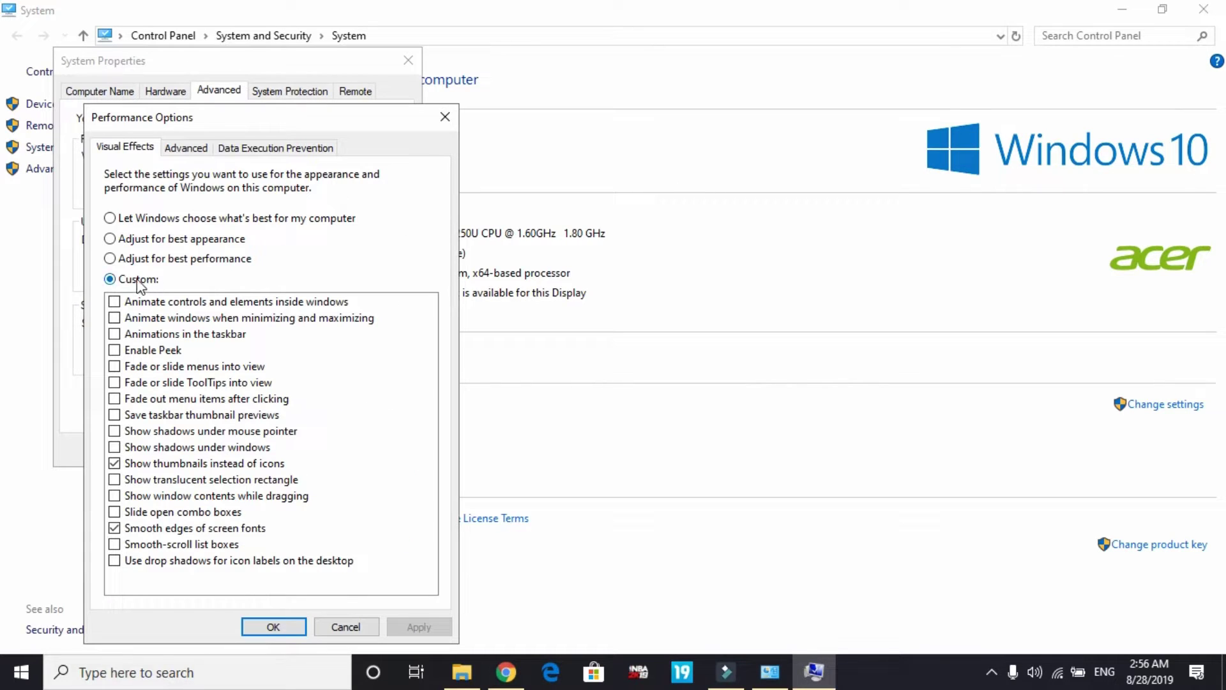
{"action": "left_click", "coordinate": [144, 220]}
{"action": "left_click", "coordinate": [142, 261]}
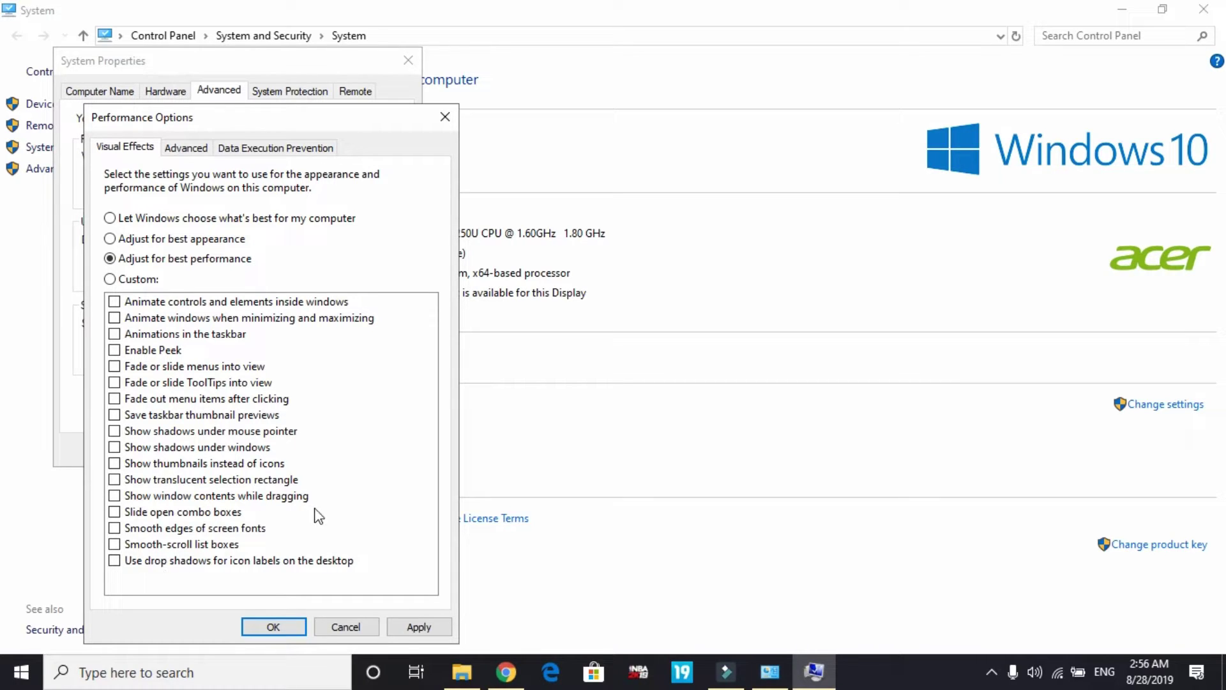
Enable Smooth edges of screen fonts and Show thumbnails instead of icons, apply the settings, and return to the desktop.
{"action": "left_click", "coordinate": [114, 527]}
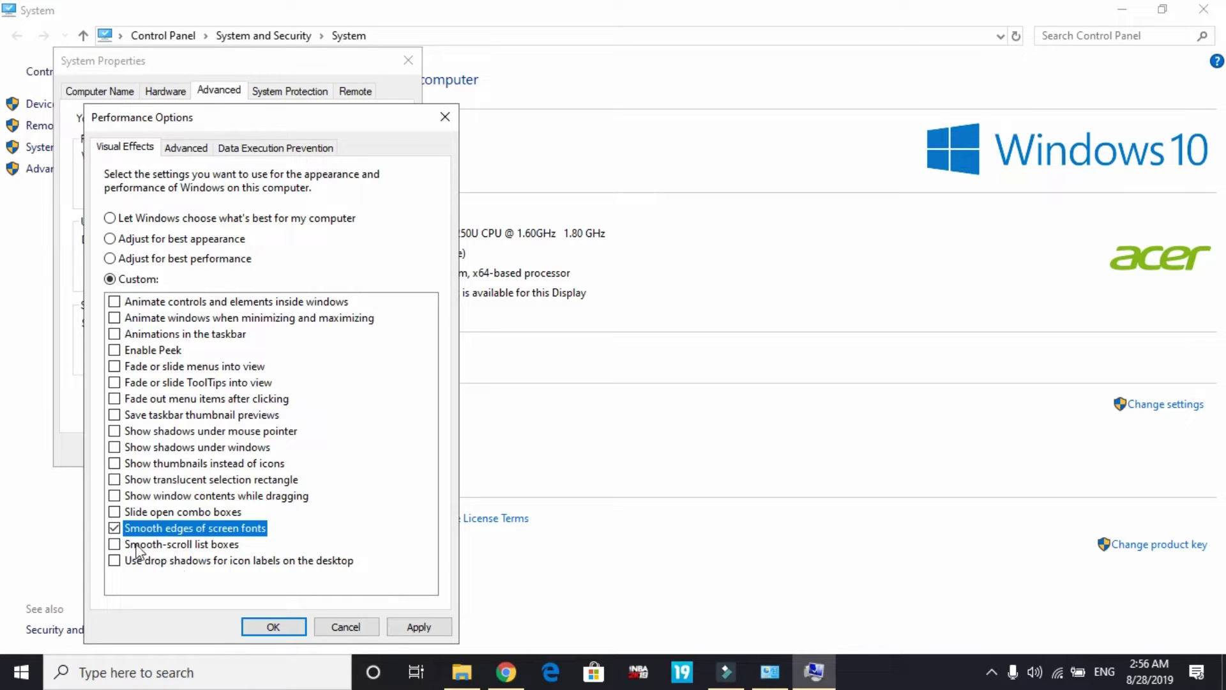
{"action": "left_click", "coordinate": [116, 463]}
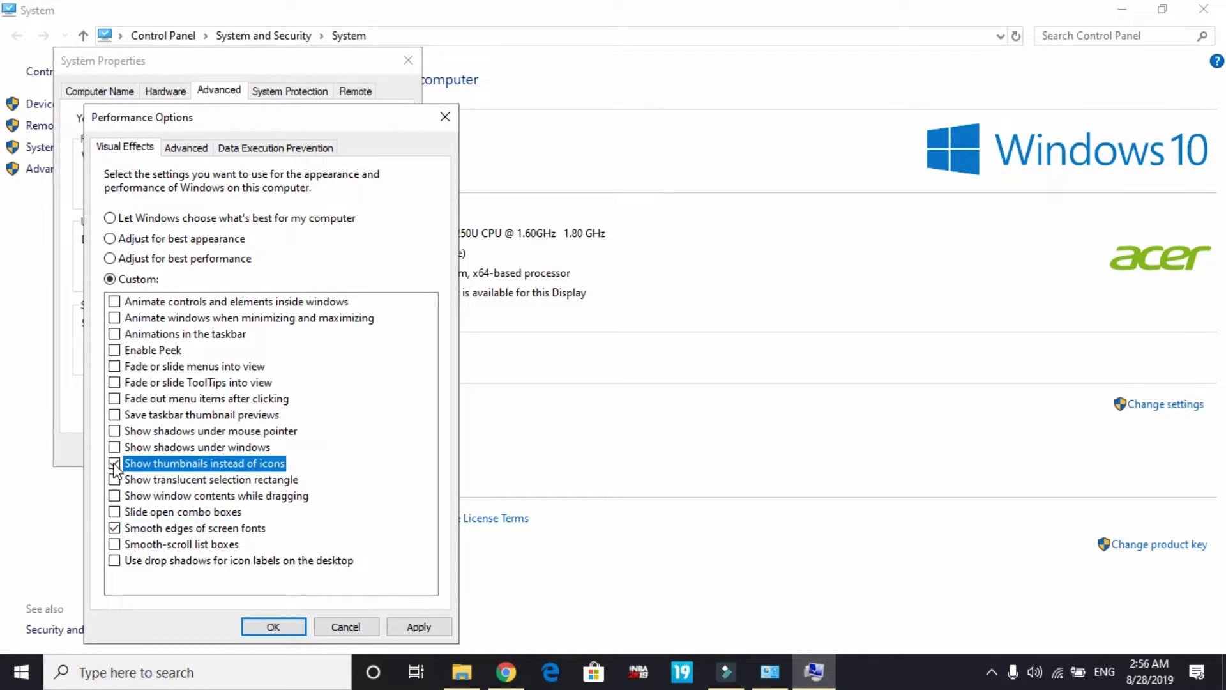
{"action": "left_click", "coordinate": [429, 626]}
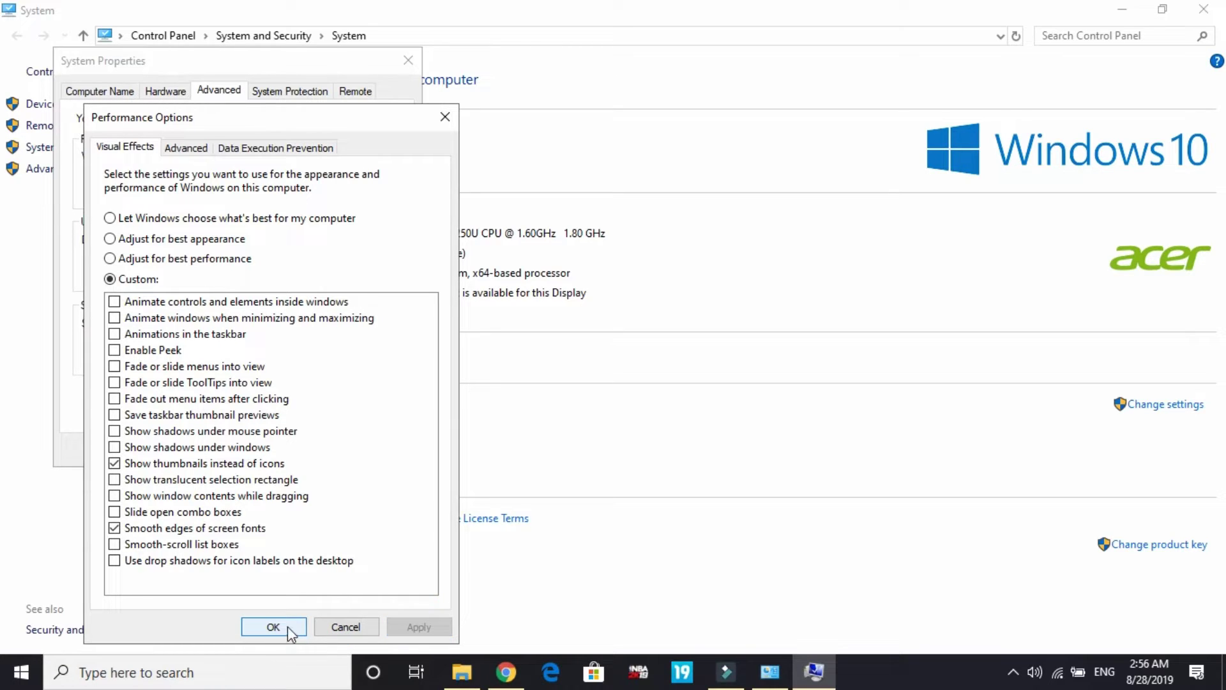
{"action": "left_click", "coordinate": [287, 628]}
{"action": "left_click", "coordinate": [259, 449]}
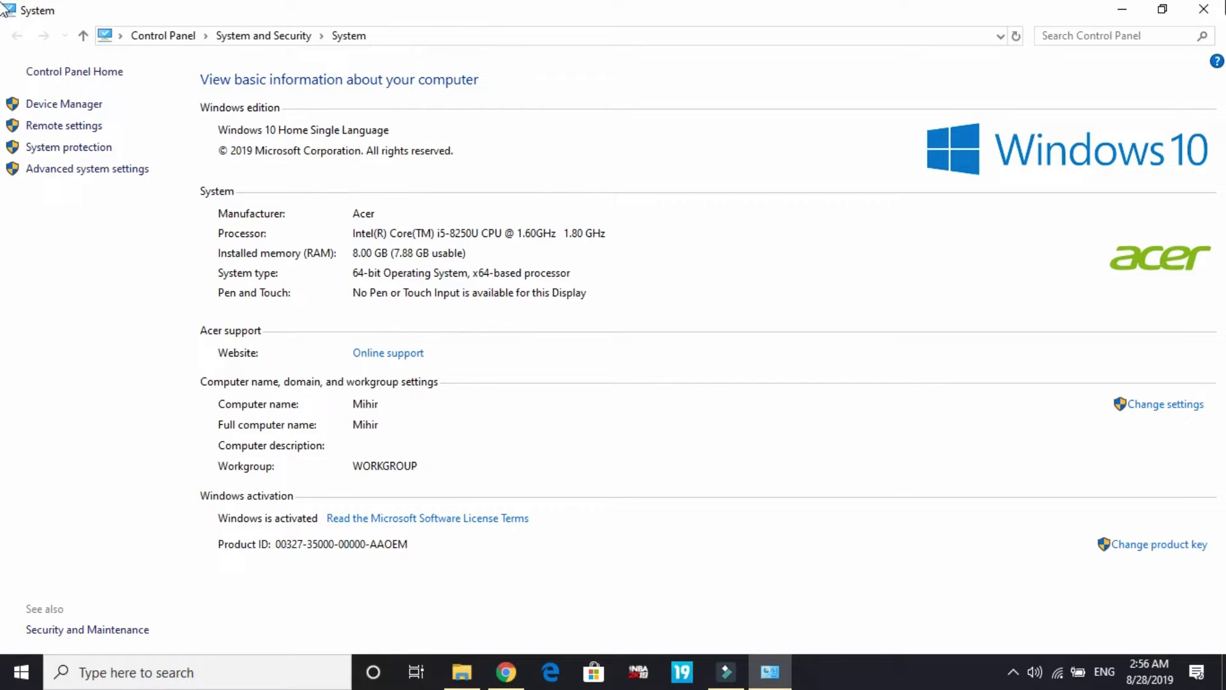
{"action": "left_click", "coordinate": [1192, 14]}
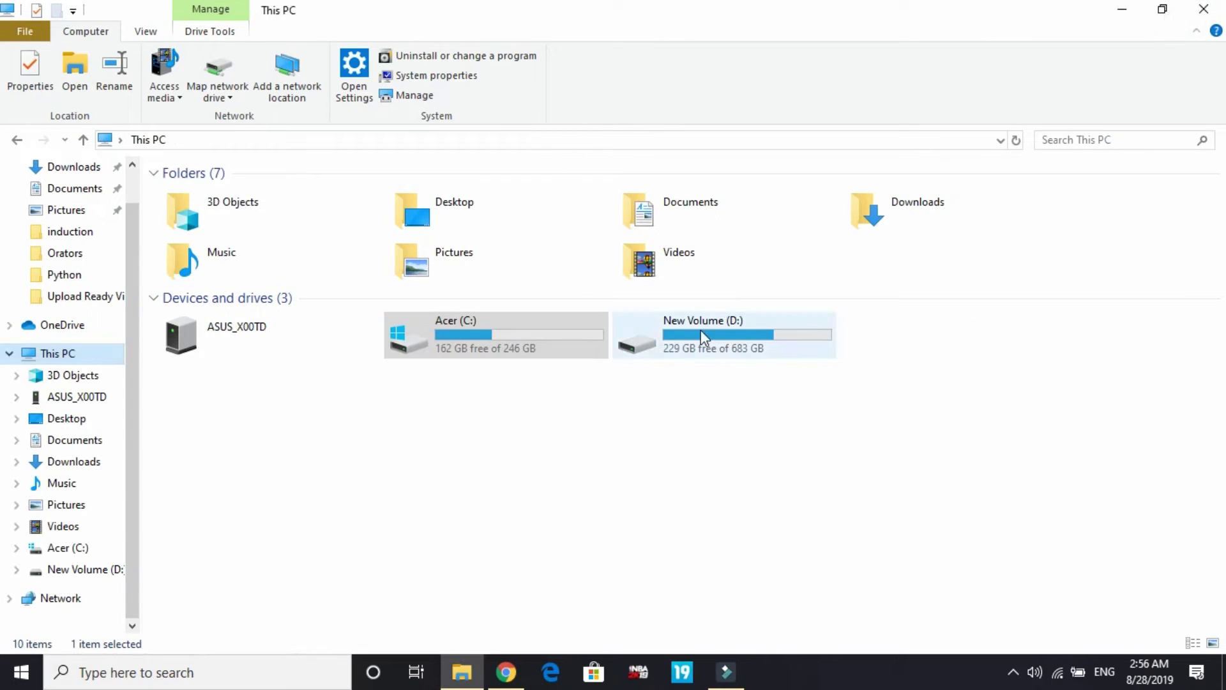
{"action": "left_click", "coordinate": [1119, 8]}
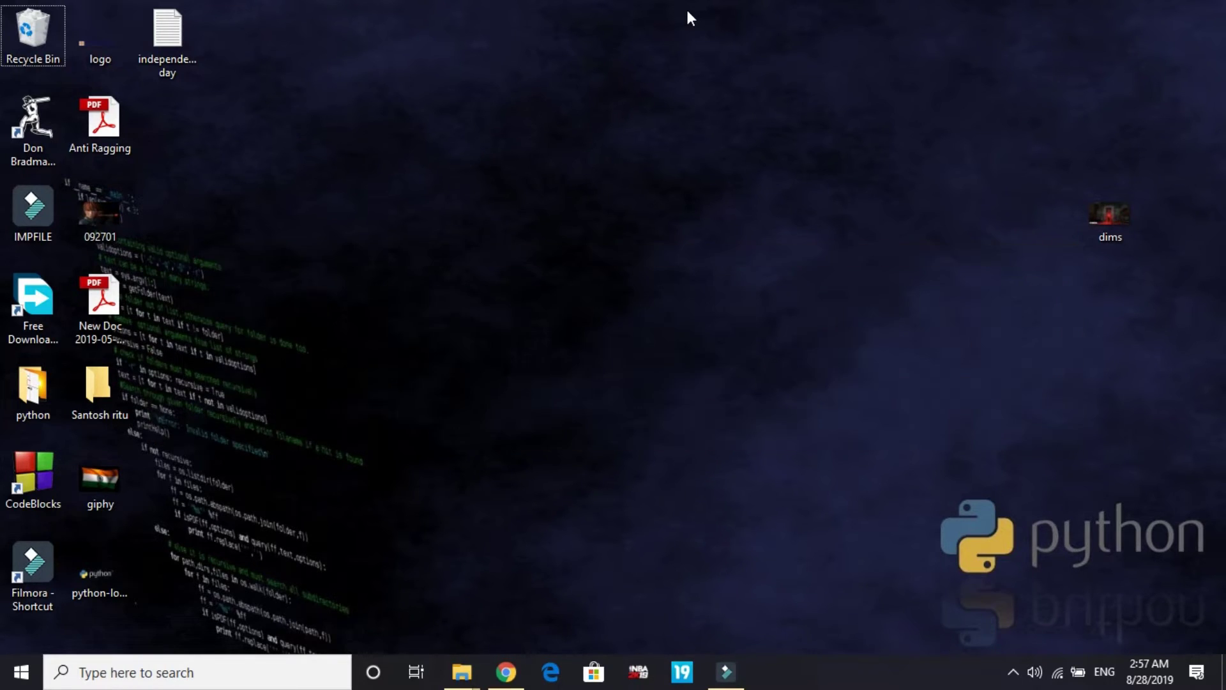
Use the Run dialog to open the temp folder in Windows System32, check its contents, and close it.
{"action": "left_click", "coordinate": [221, 670]}
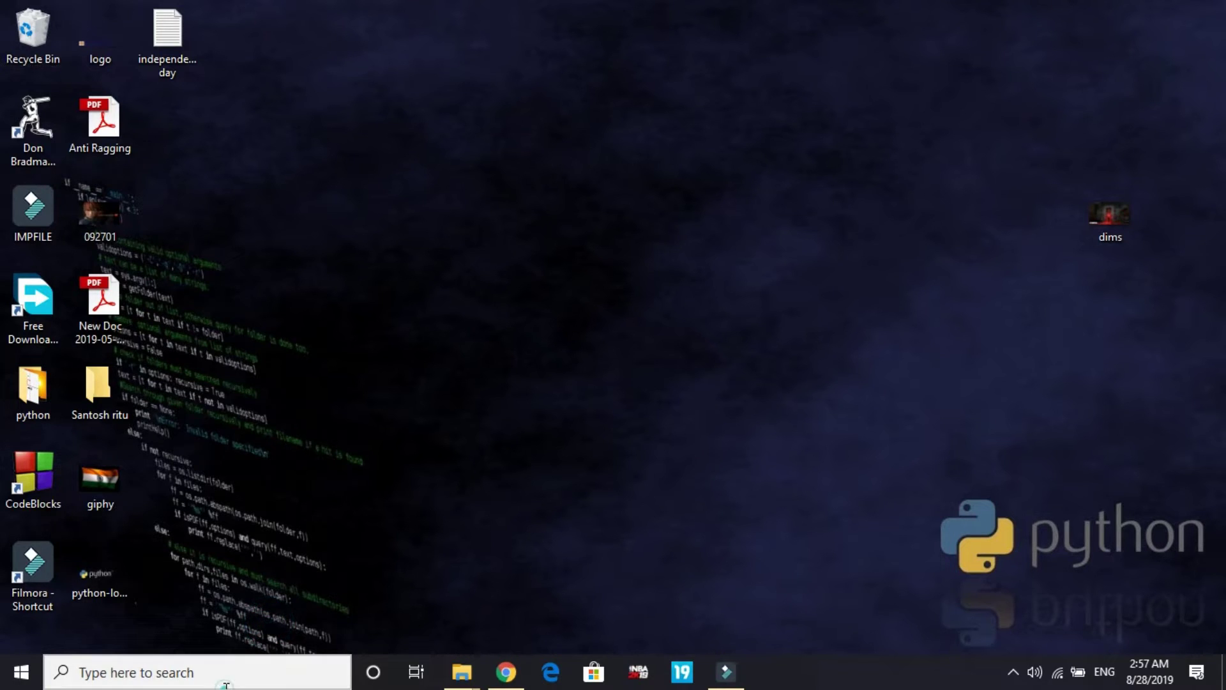
{"action": "type", "text": "run"}
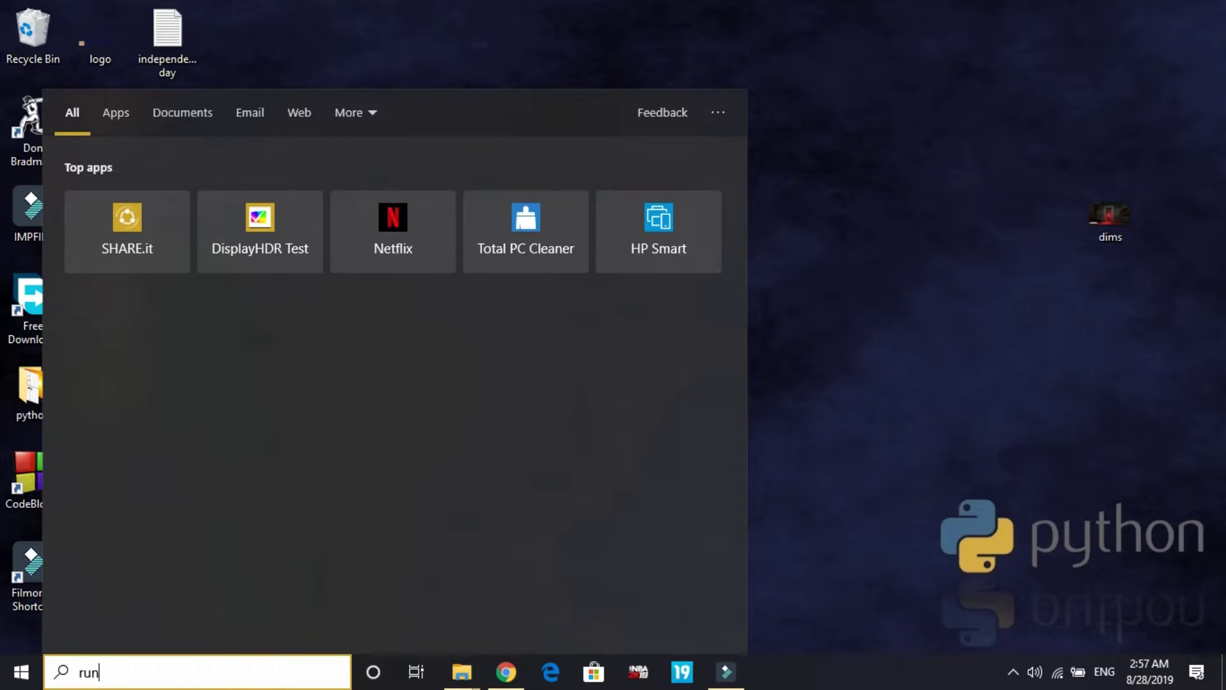
{"action": "key", "text": "Return"}
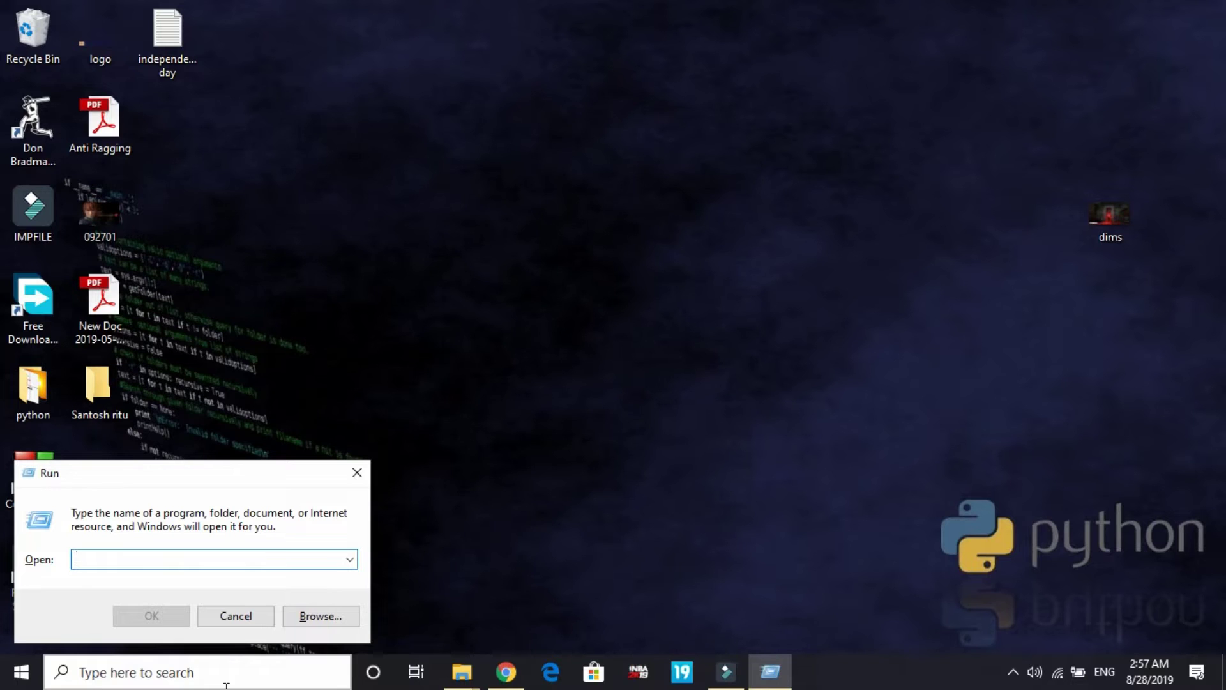
{"action": "type", "text": "te"}
{"action": "type", "text": "xt"}
{"action": "key", "text": "Return"}
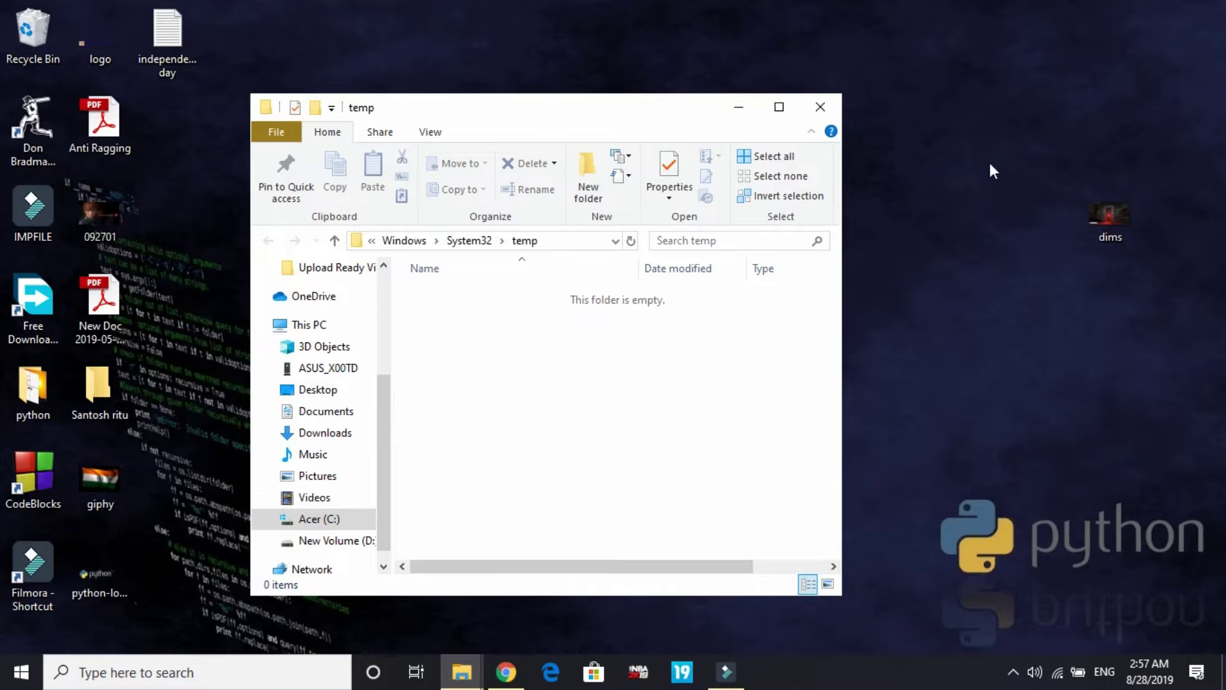
{"action": "left_click", "coordinate": [822, 99]}
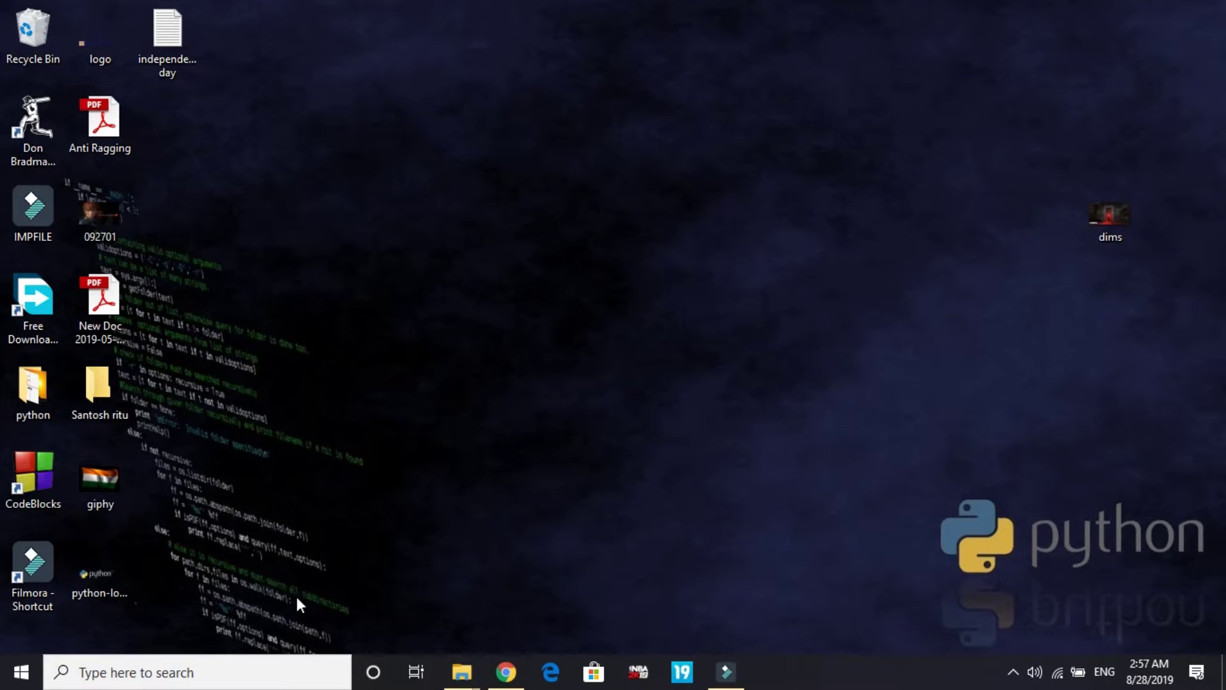
Open the user's Temp folder by running %temp% and permanently delete all the items in it.
{"action": "key", "text": "super+r"}
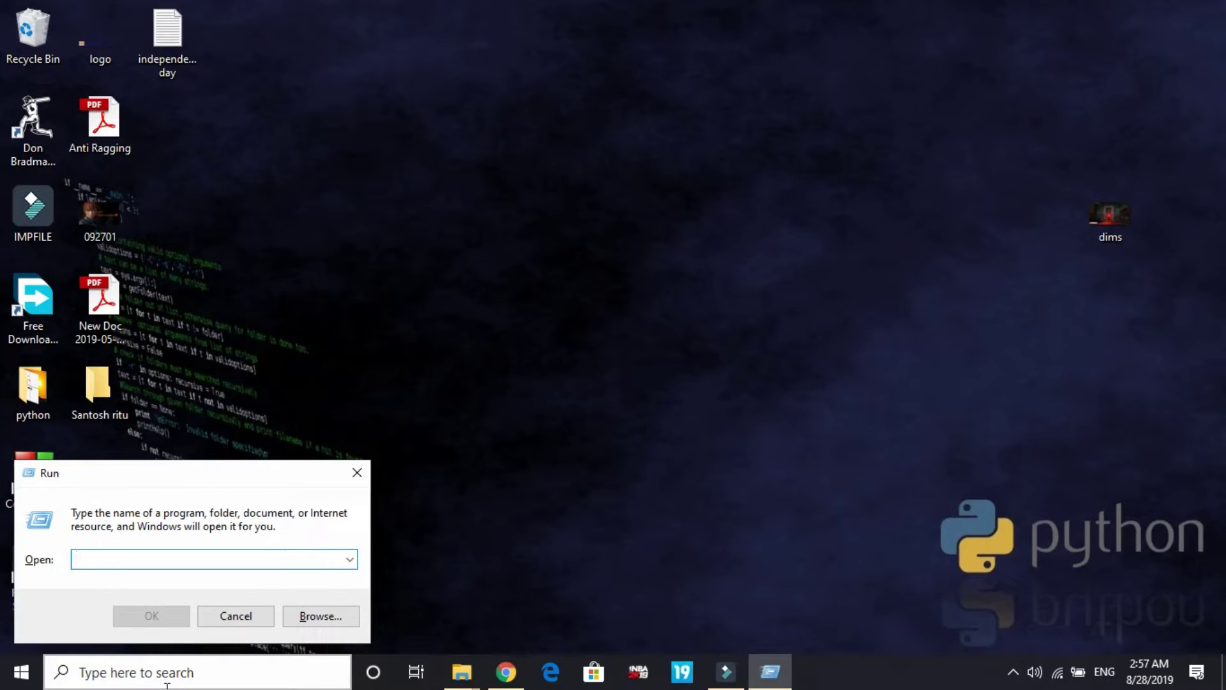
{"action": "type", "text": "%temp%"}
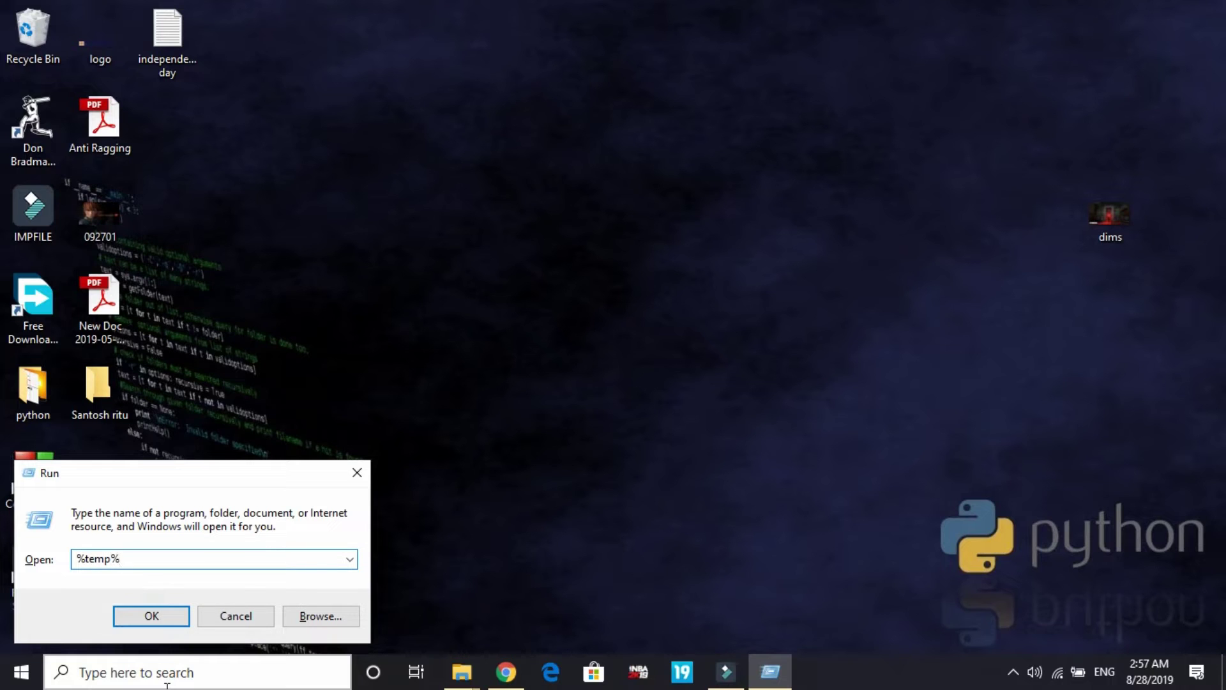
{"action": "key", "text": "Return"}
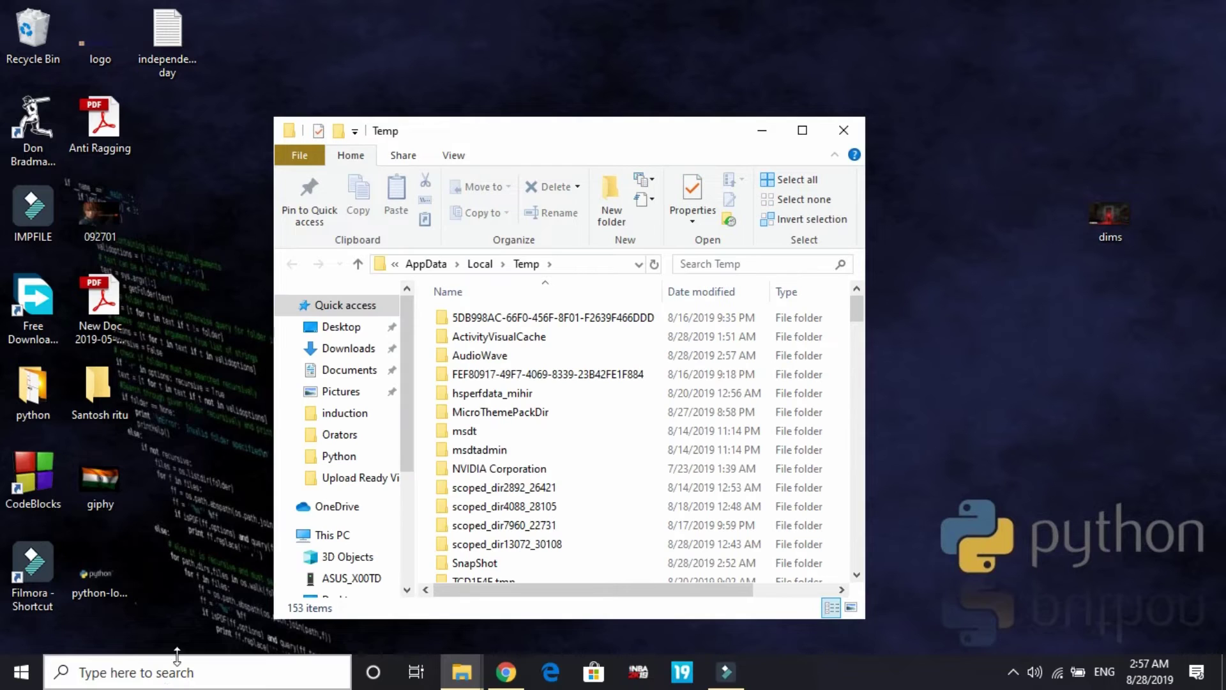
{"action": "double_click", "coordinate": [455, 130]}
{"action": "key", "text": "ctrl+a"}
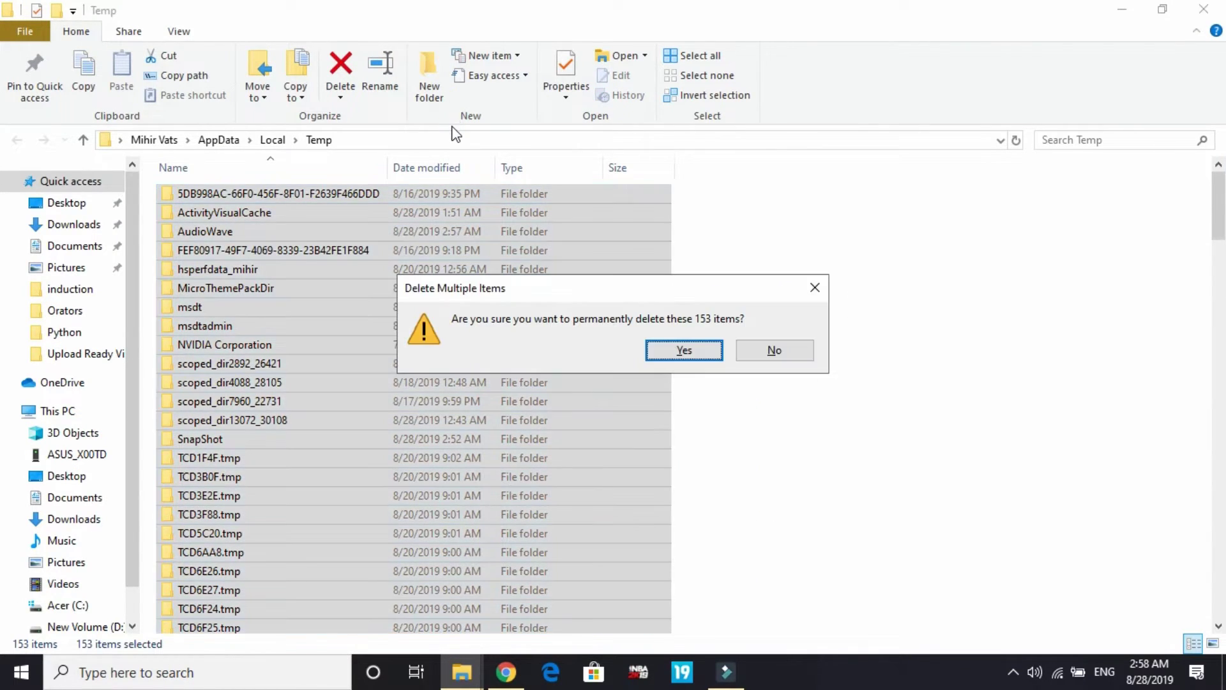
{"action": "key", "text": "Return"}
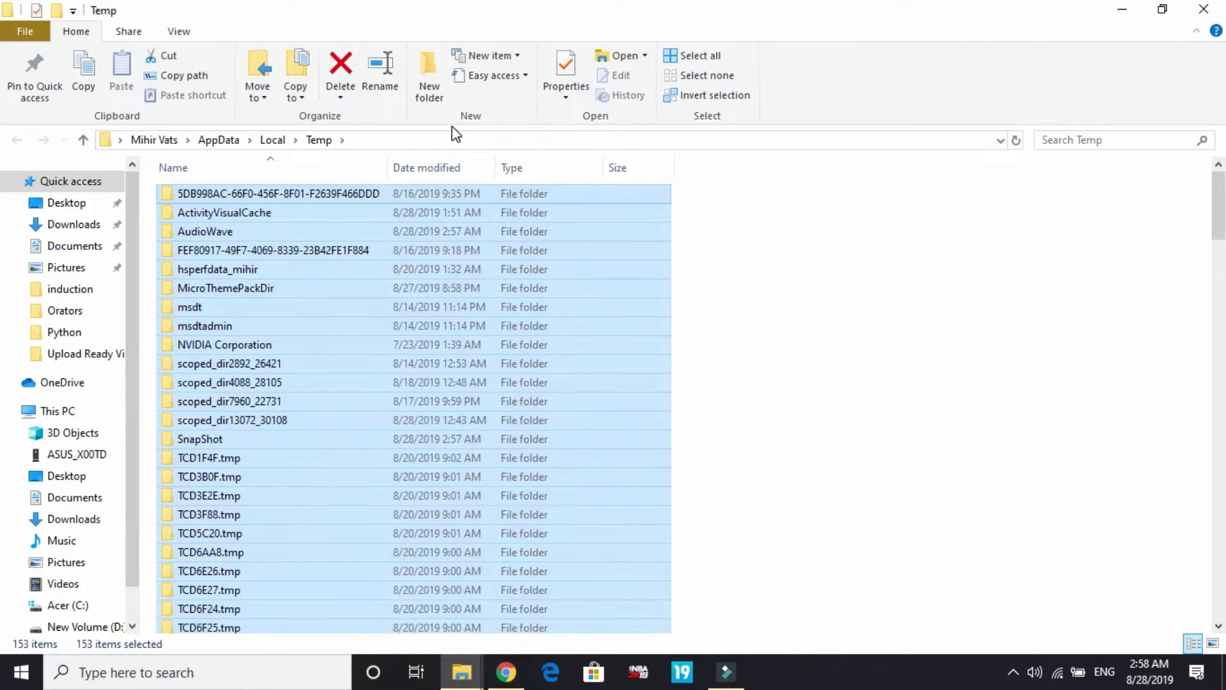
{"action": "left_click", "coordinate": [312, 225]}
{"action": "left_click", "coordinate": [313, 248]}
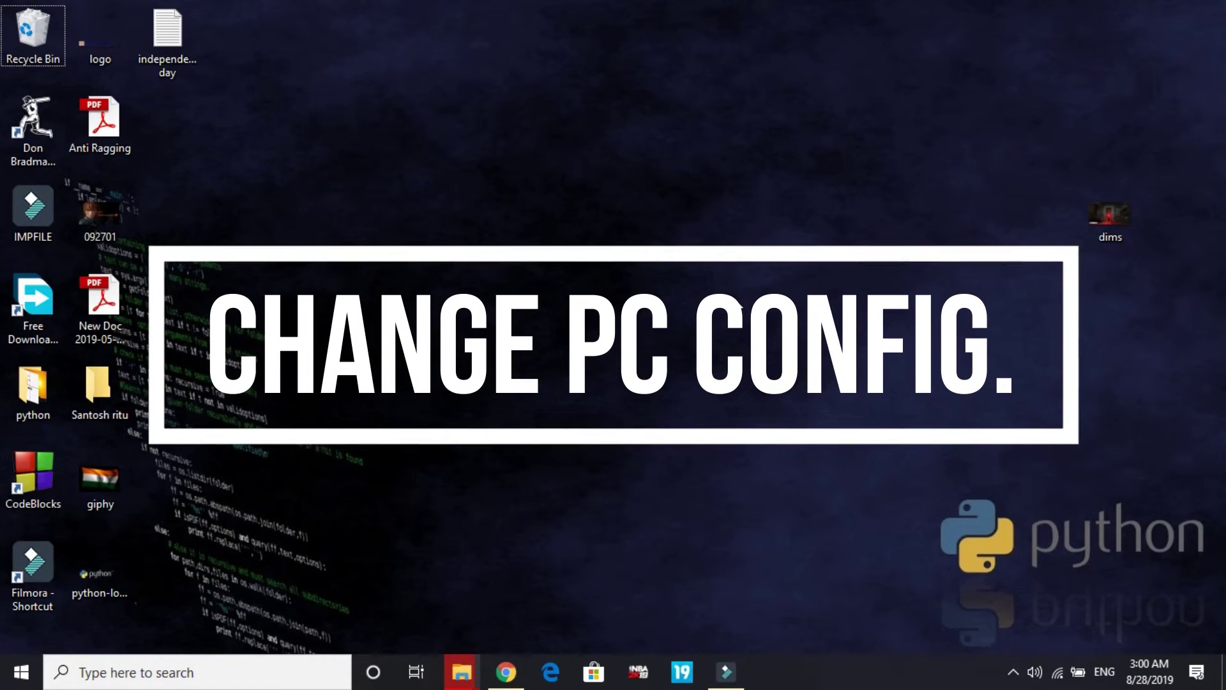
Launch System Configuration by running msconfig from the Run dialog.
{"action": "left_click", "coordinate": [254, 664]}
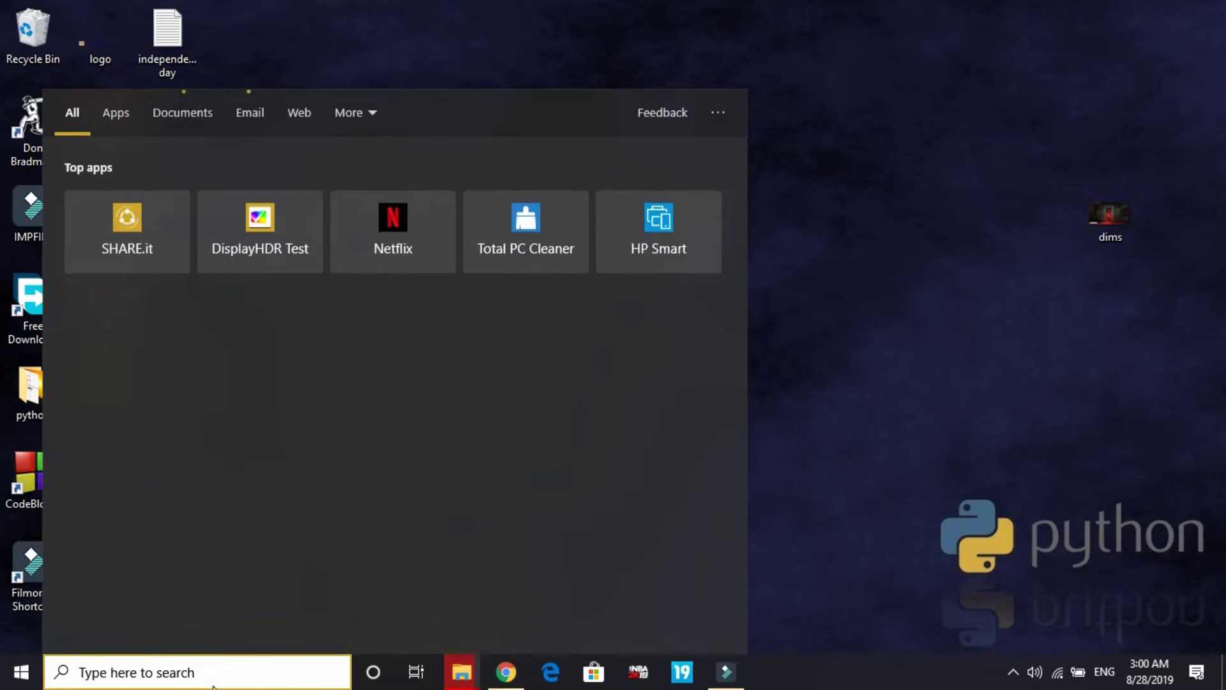
{"action": "type", "text": "run"}
{"action": "key", "text": "Return"}
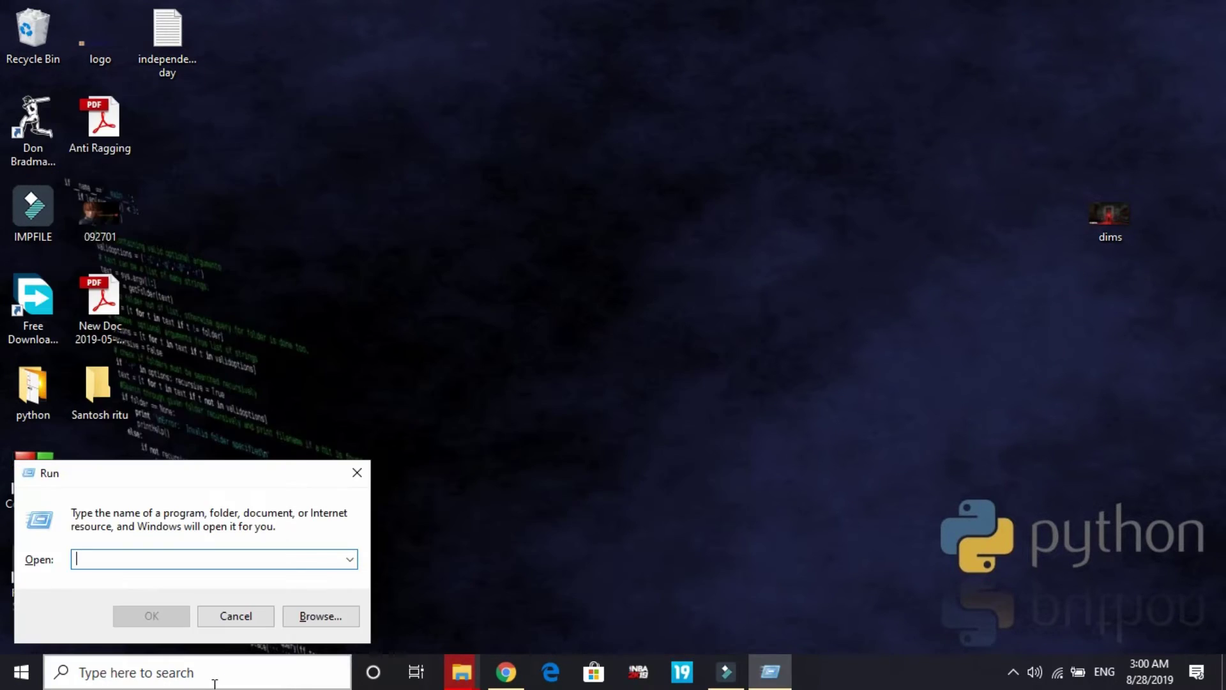
{"action": "type", "text": "ms"}
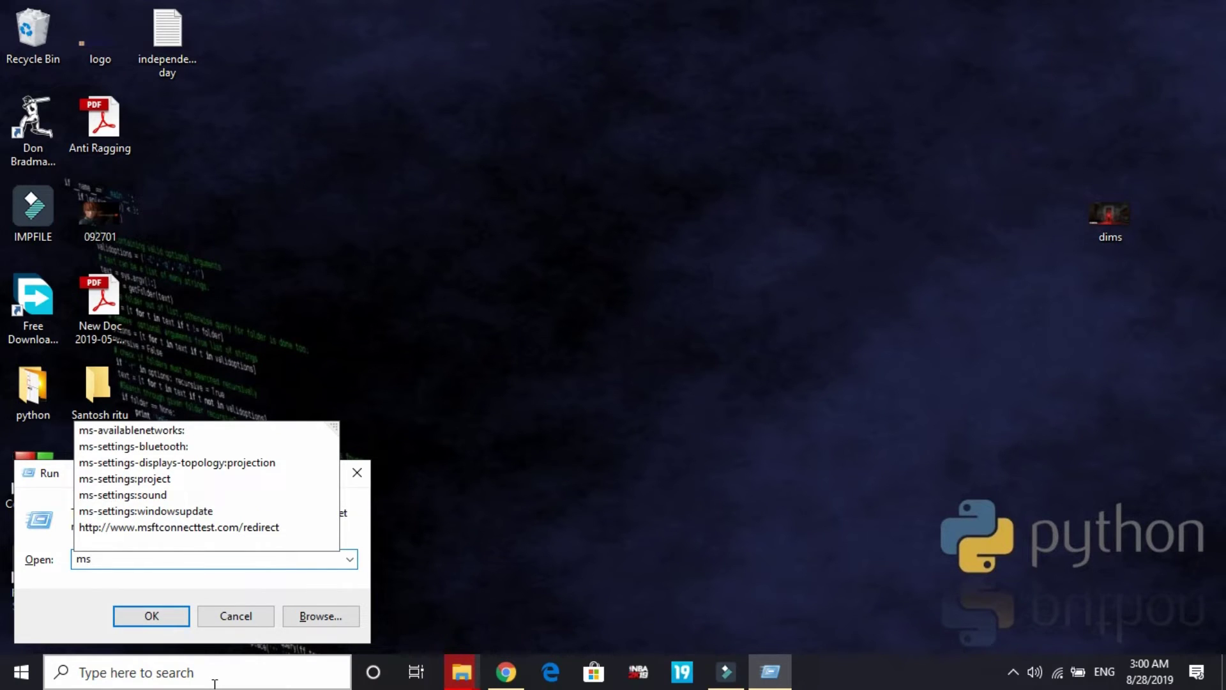
{"action": "type", "text": "config"}
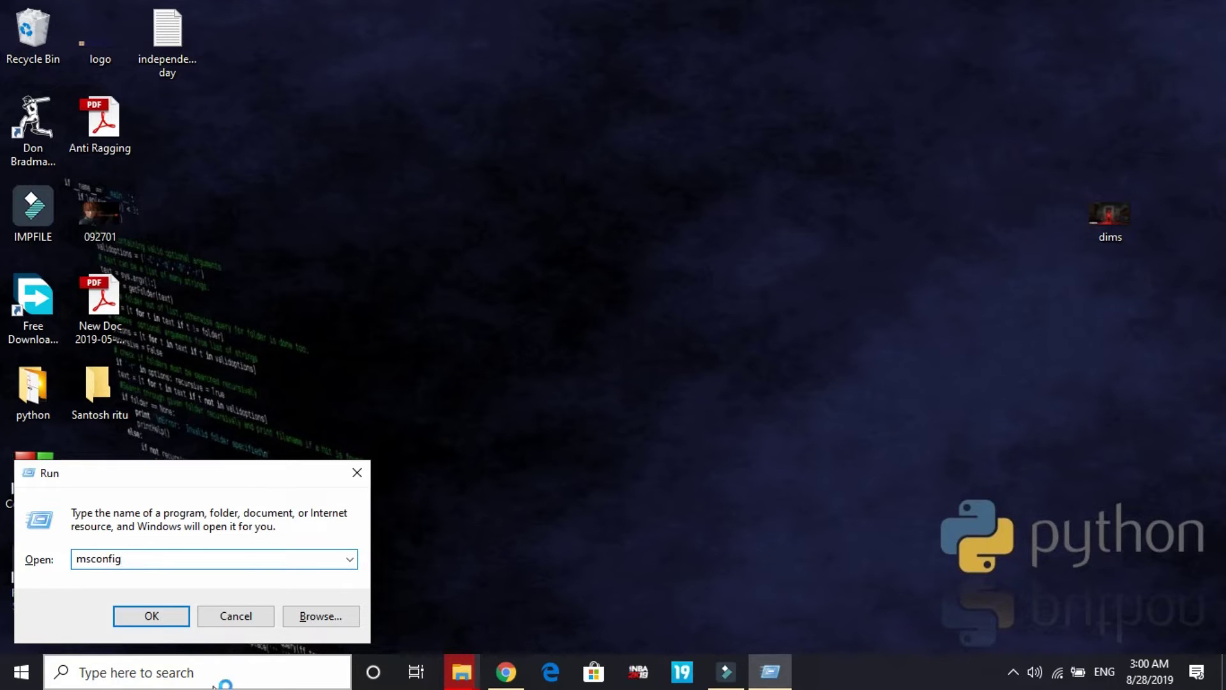
{"action": "key", "text": "Return"}
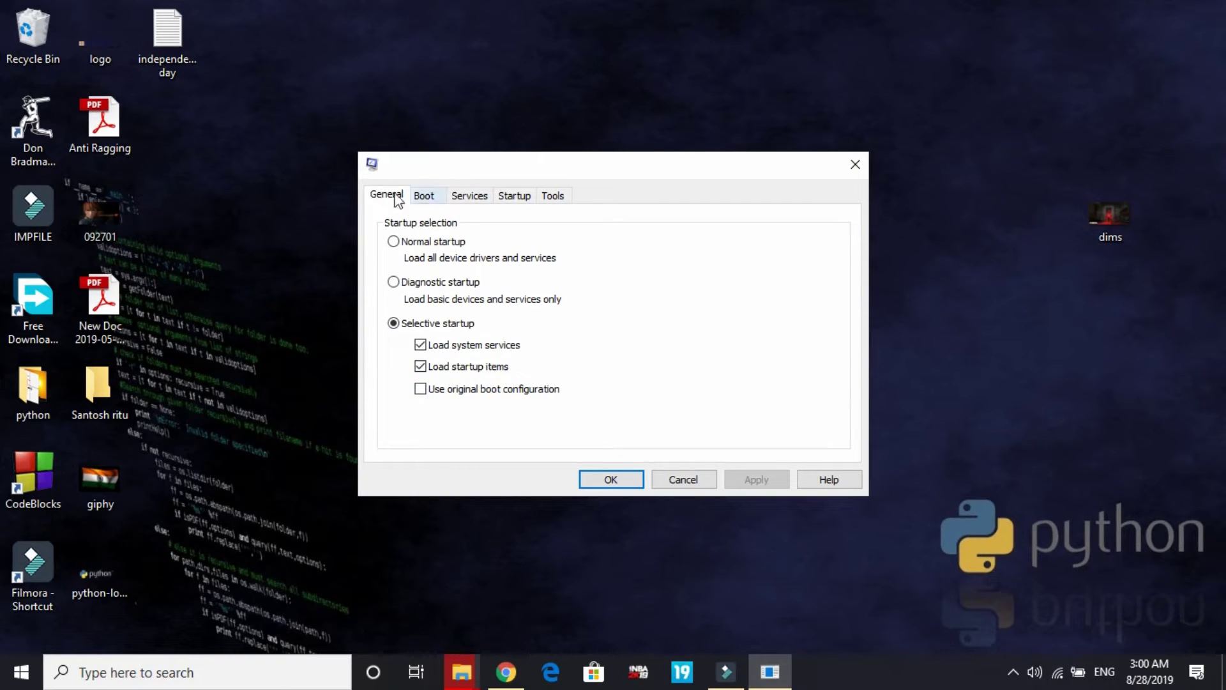
Enable No GUI boot in the boot options and select the boot timeout value.
{"action": "left_click", "coordinate": [421, 196]}
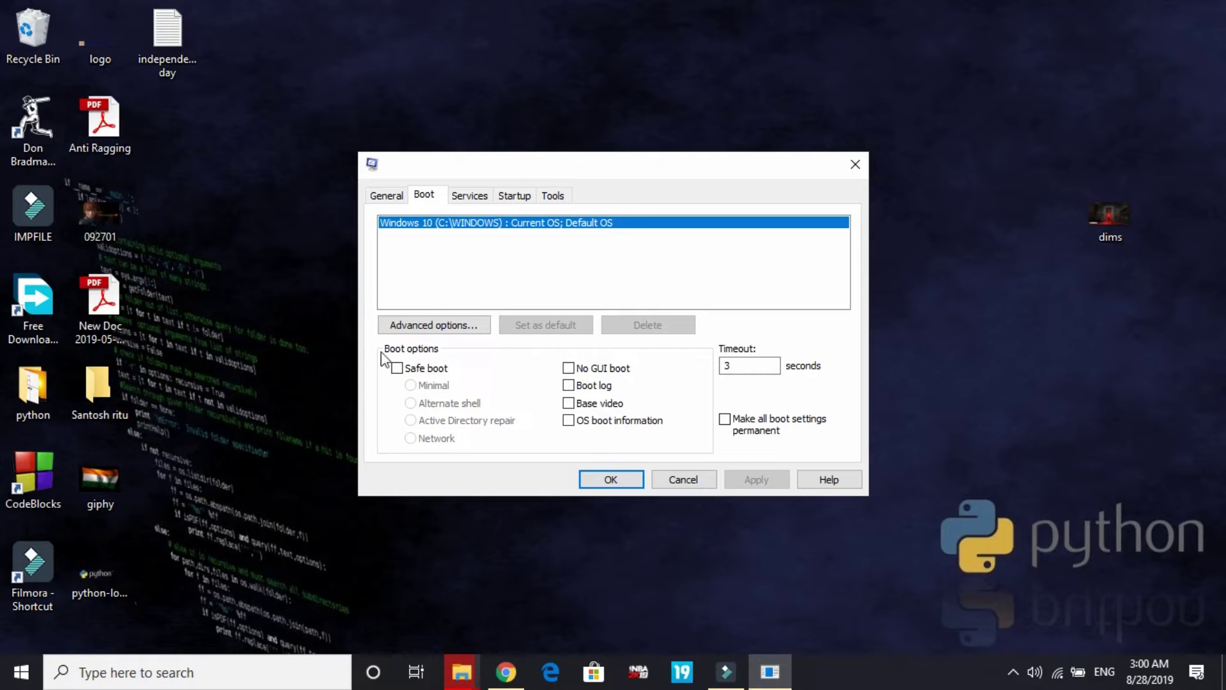
{"action": "left_click", "coordinate": [588, 370]}
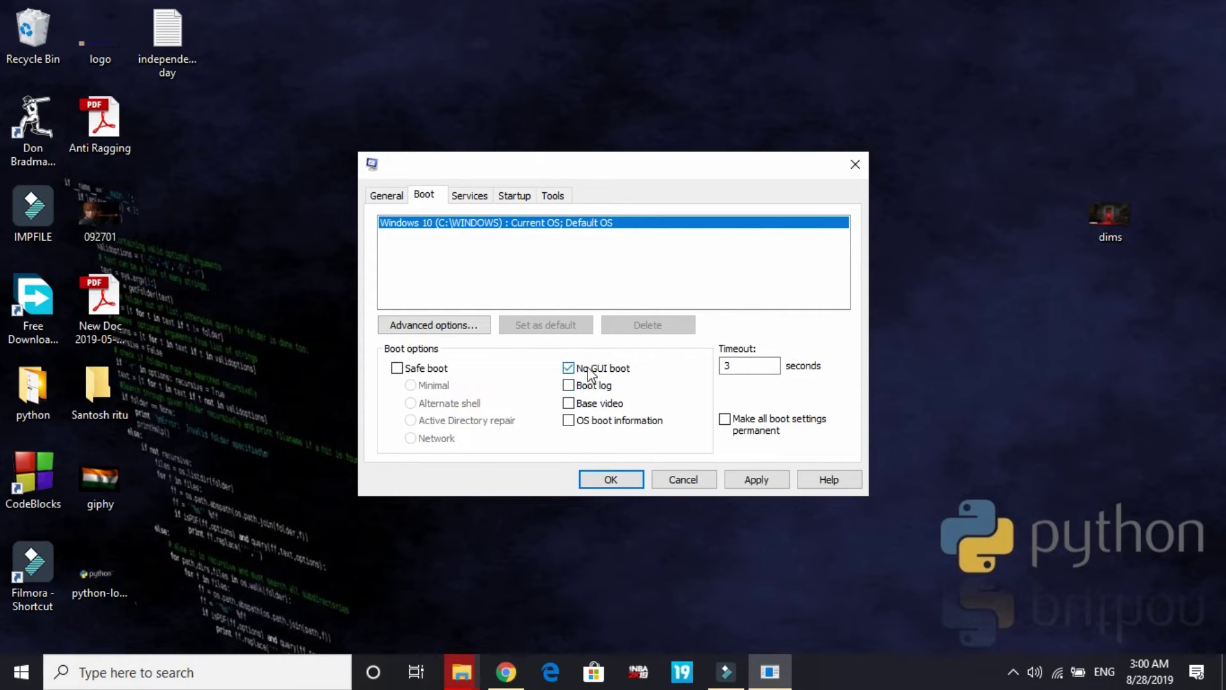
{"action": "left_click", "coordinate": [744, 368]}
{"action": "double_click", "coordinate": [743, 368]}
Bring up the list of services in System Configuration and hide all Microsoft services.
{"action": "left_click", "coordinate": [470, 196]}
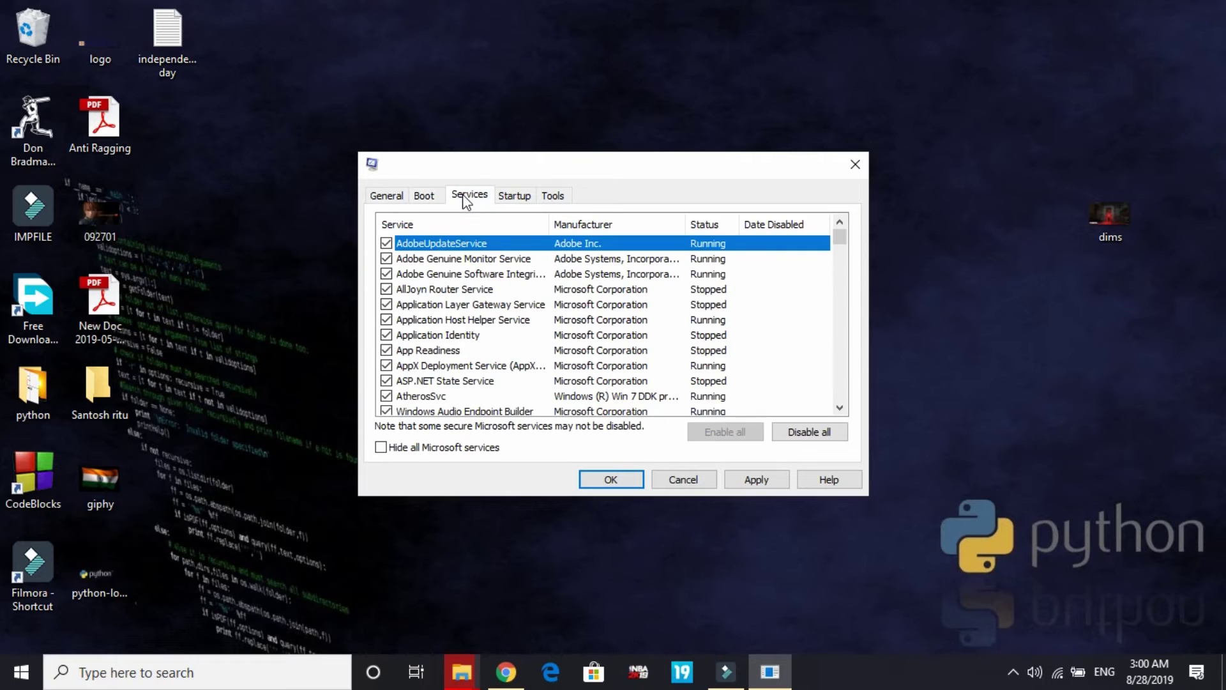
{"action": "left_click", "coordinate": [382, 448]}
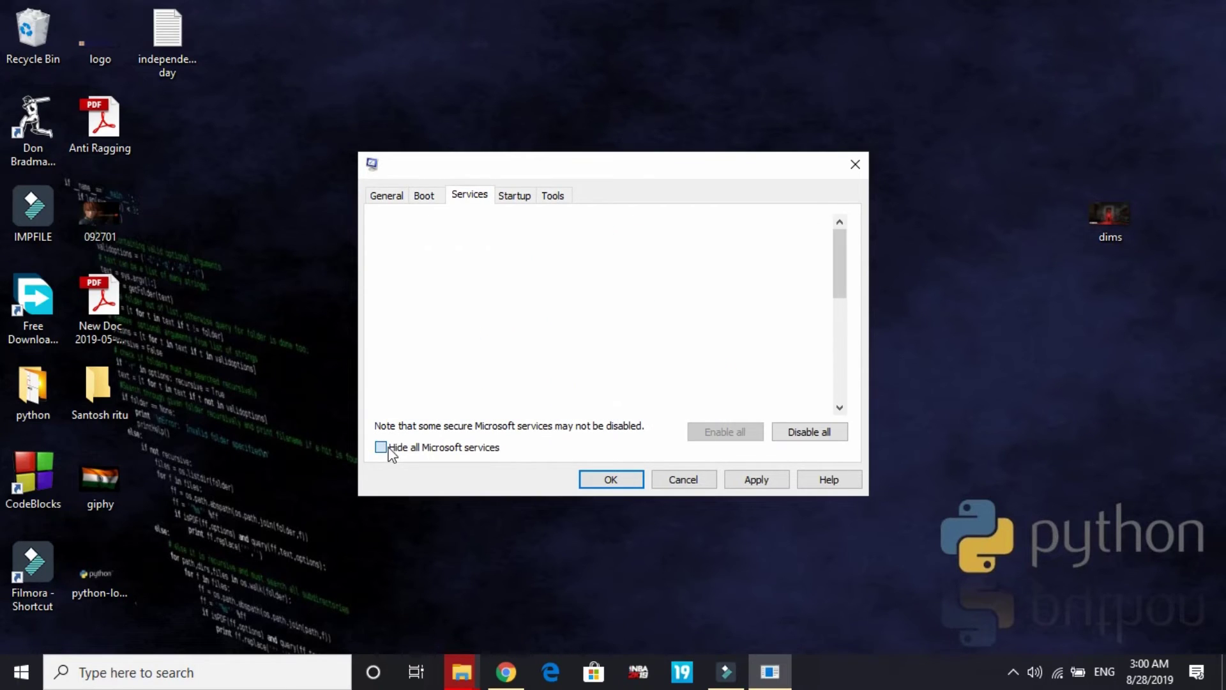
{"action": "scroll", "coordinate": [521, 372], "scroll_direction": "down", "scroll_amount": 7}
{"action": "left_click", "coordinate": [515, 371]}
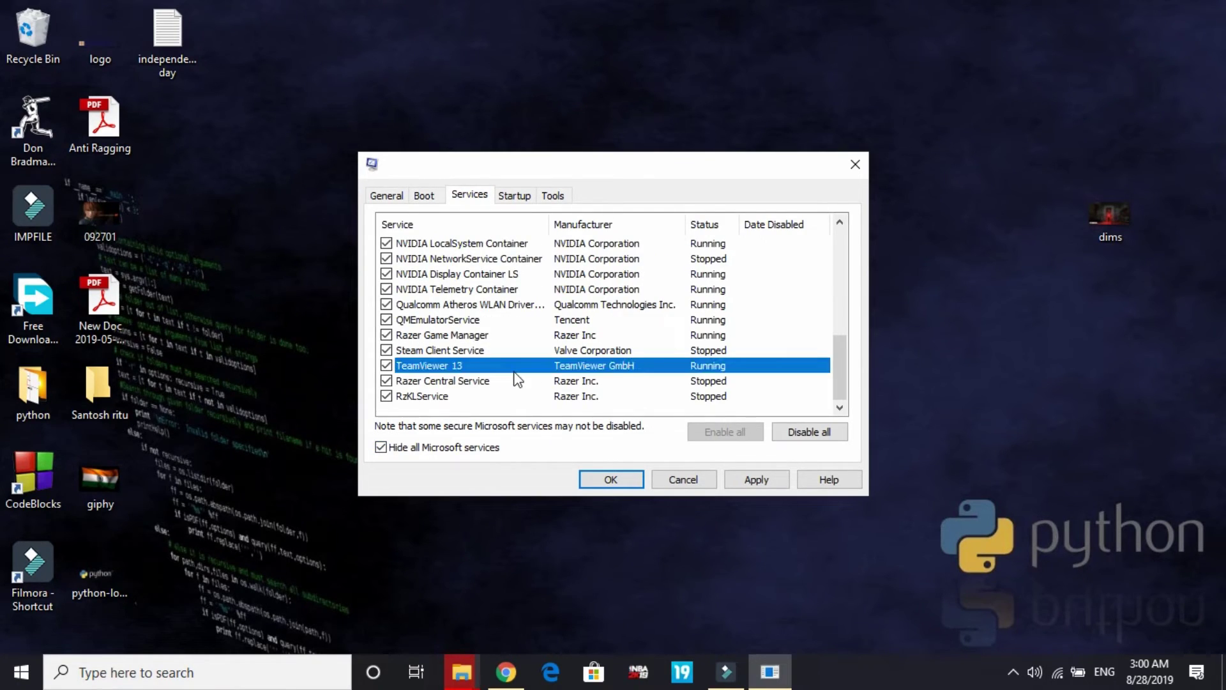
Disable the TeamViewer 13 service and look through the other non-Microsoft services.
{"action": "left_click", "coordinate": [456, 381]}
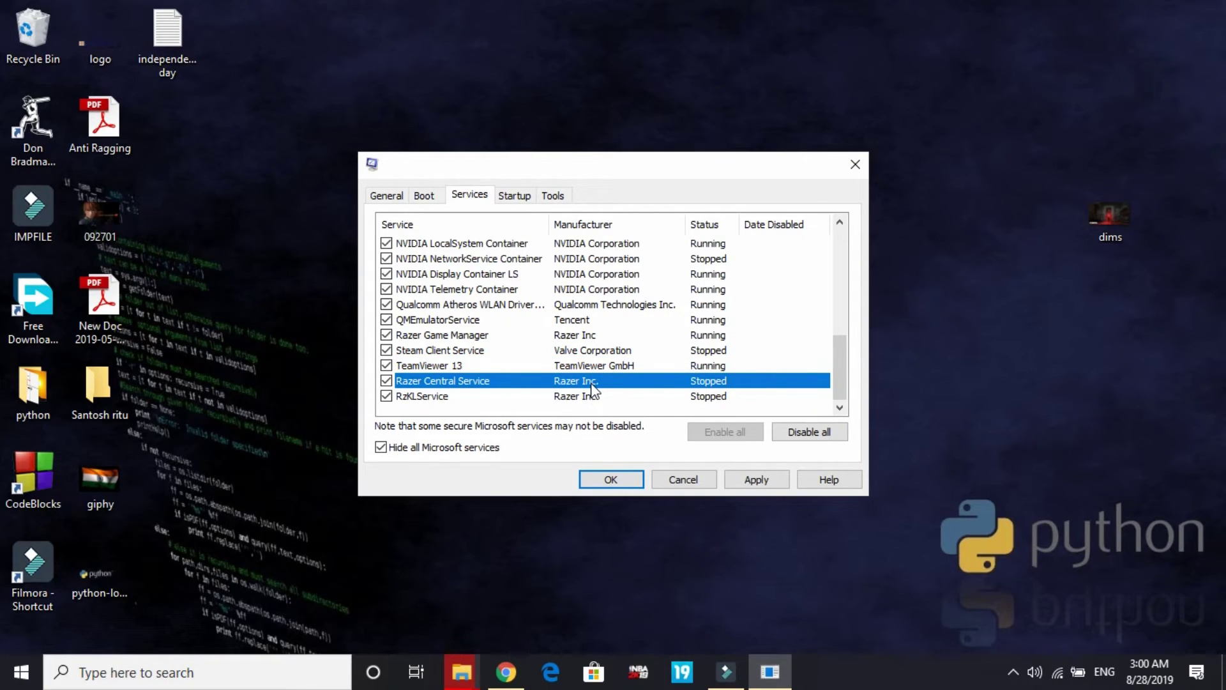
{"action": "left_click", "coordinate": [386, 381]}
{"action": "left_click", "coordinate": [386, 381]}
{"action": "scroll", "coordinate": [604, 382], "scroll_direction": "up", "scroll_amount": 7}
{"action": "scroll", "coordinate": [604, 381], "scroll_direction": "down", "scroll_amount": 7}
{"action": "left_click", "coordinate": [386, 366]}
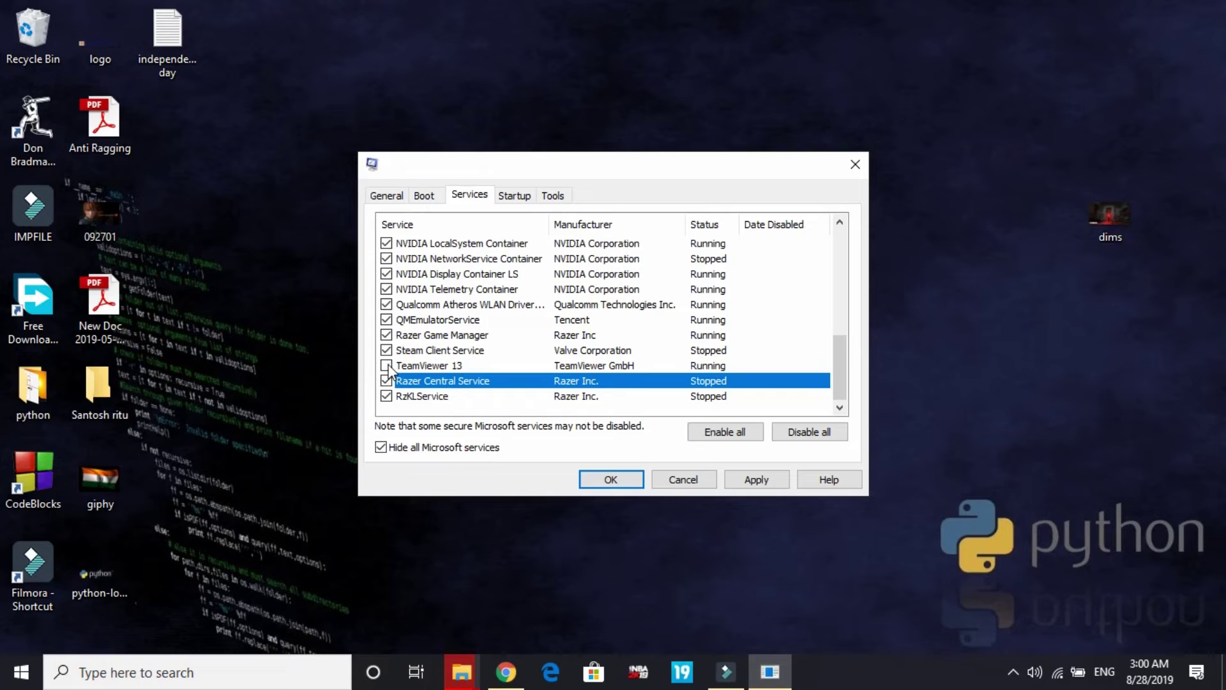
{"action": "left_click", "coordinate": [432, 366]}
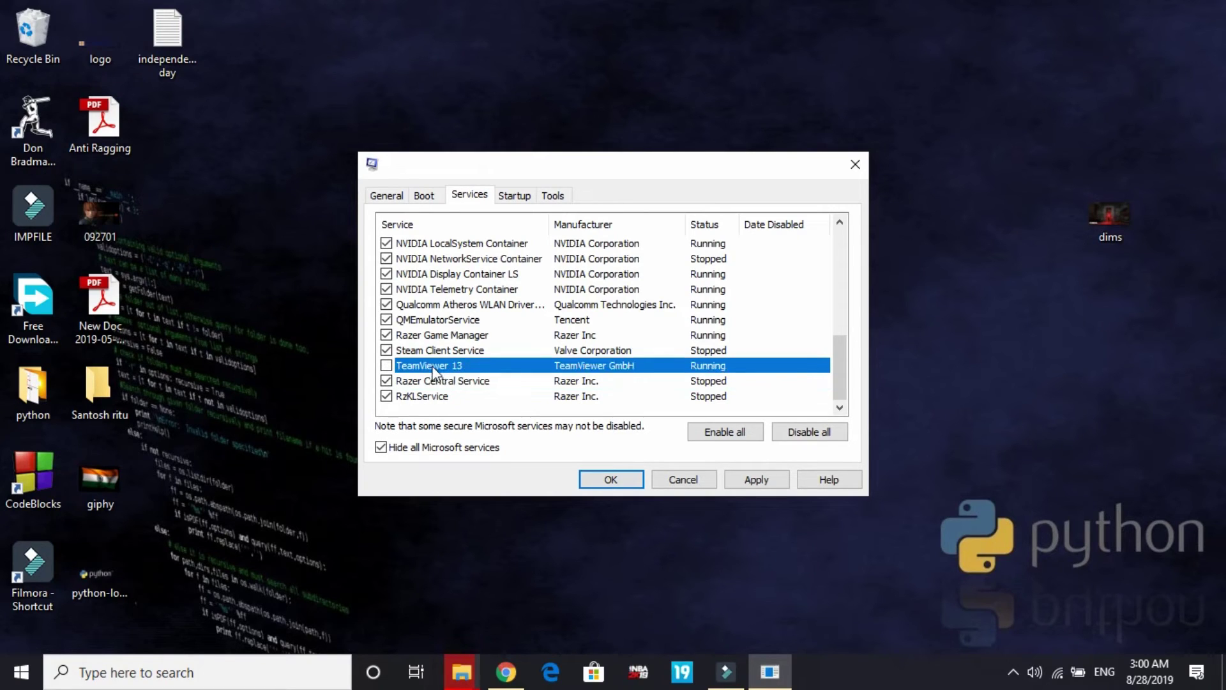
{"action": "scroll", "coordinate": [525, 325], "scroll_direction": "up", "scroll_amount": 7}
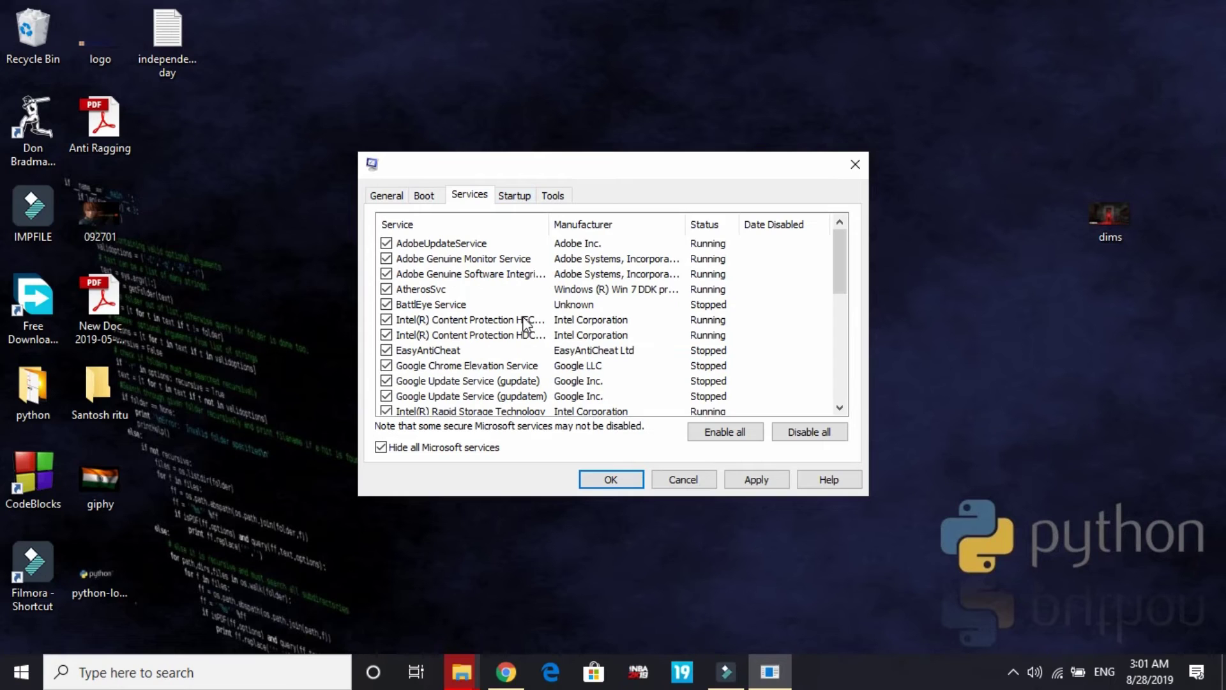
{"action": "scroll", "coordinate": [525, 325], "scroll_direction": "down", "scroll_amount": 7}
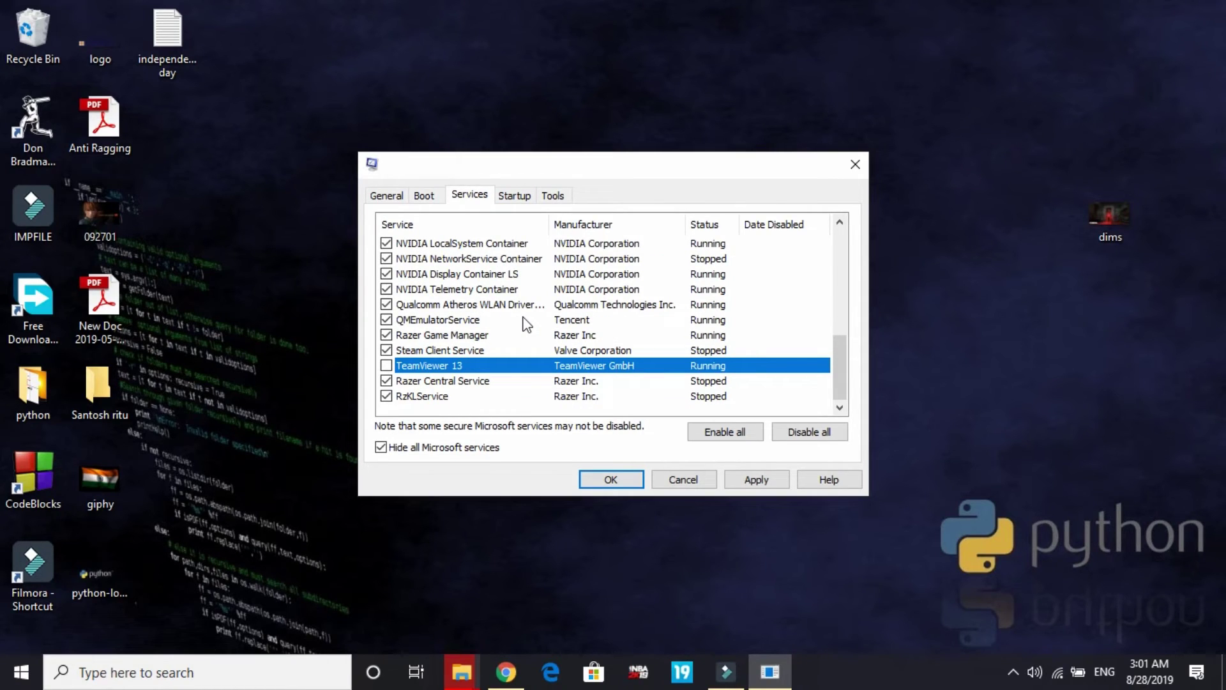
{"action": "scroll", "coordinate": [525, 324], "scroll_direction": "up", "scroll_amount": 7}
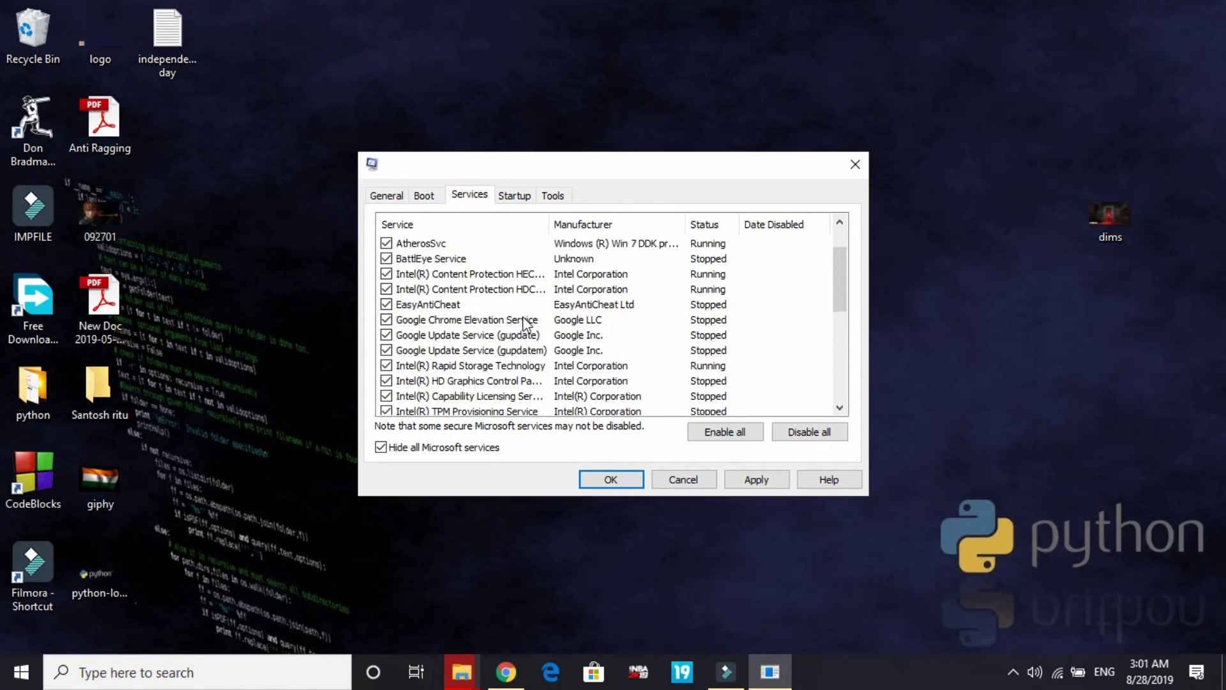
Open Task Manager from the startup settings of System Configuration, maximize it, and review the startup programs.
{"action": "left_click", "coordinate": [528, 198]}
{"action": "left_click", "coordinate": [629, 251]}
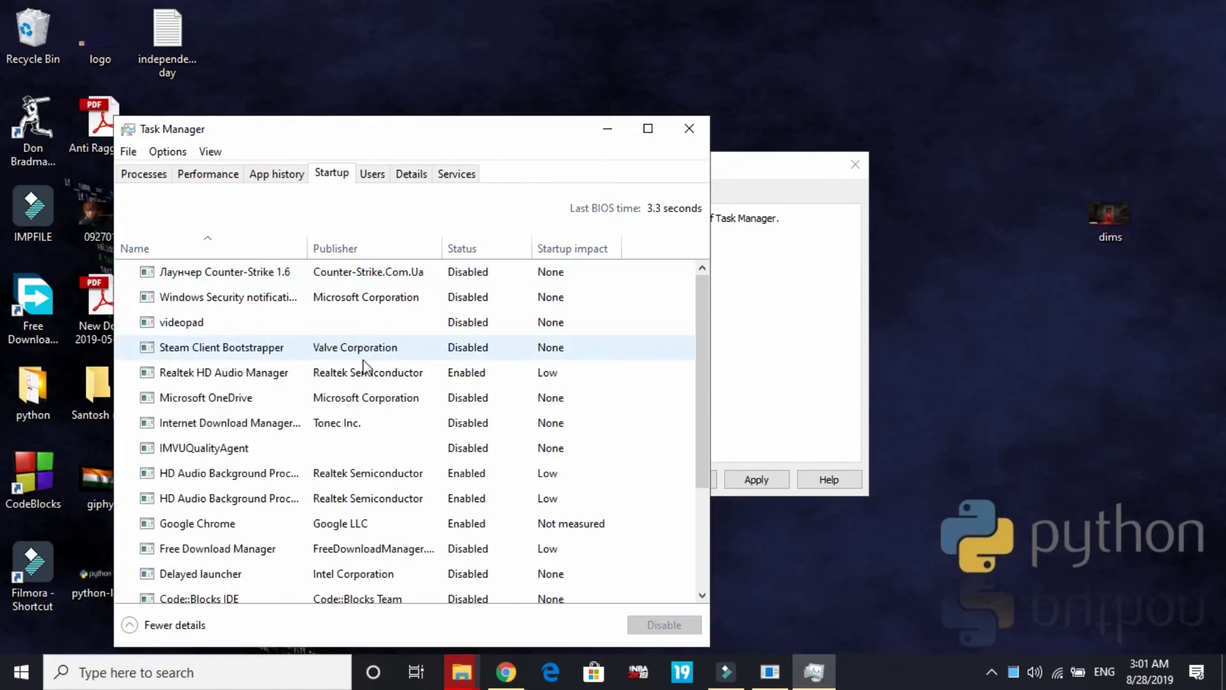
{"action": "scroll", "coordinate": [362, 366], "scroll_direction": "down", "scroll_amount": 2}
{"action": "left_click", "coordinate": [648, 128]}
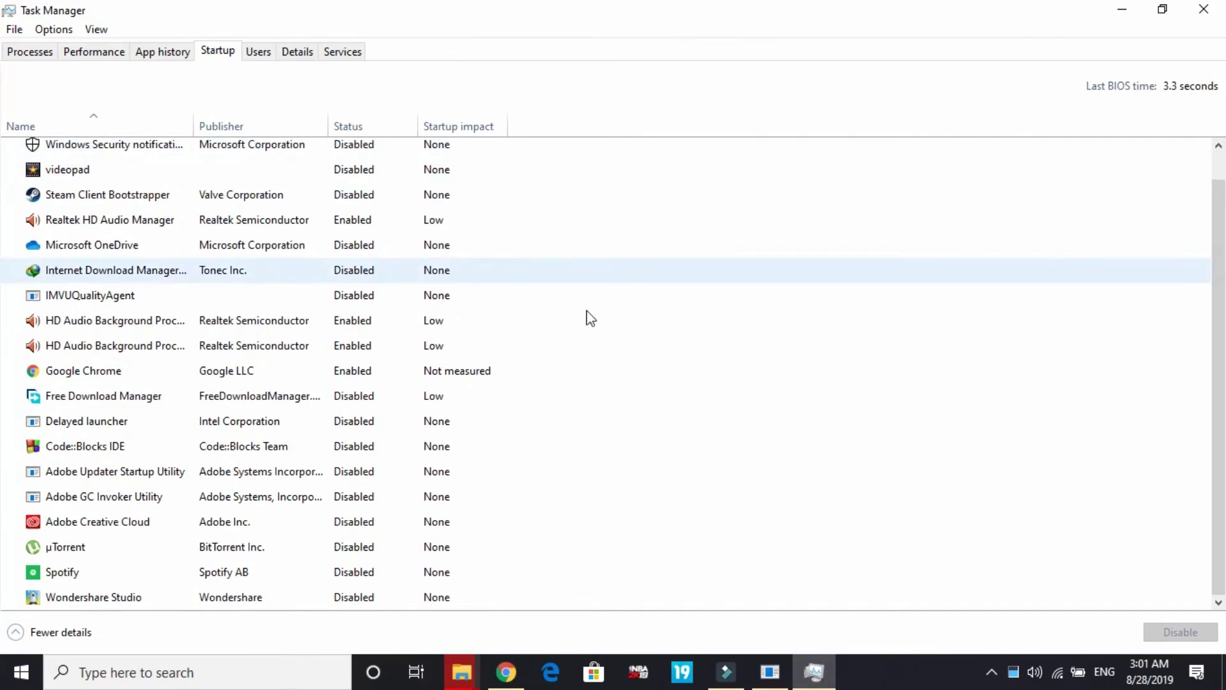
{"action": "scroll", "coordinate": [531, 416], "scroll_direction": "up", "scroll_amount": 1}
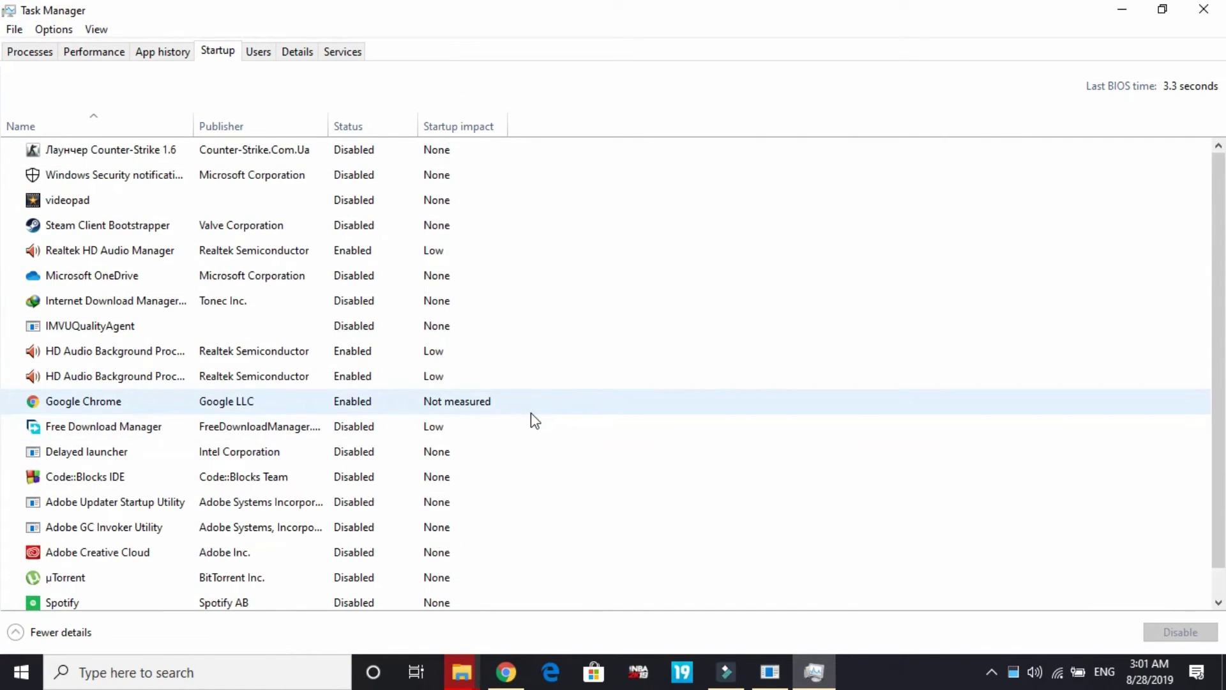
Check the available actions for the Spotify and Adobe Creative Cloud startup entries, and close Task Manager and System Configuration without applying changes.
{"action": "left_click", "coordinate": [315, 431]}
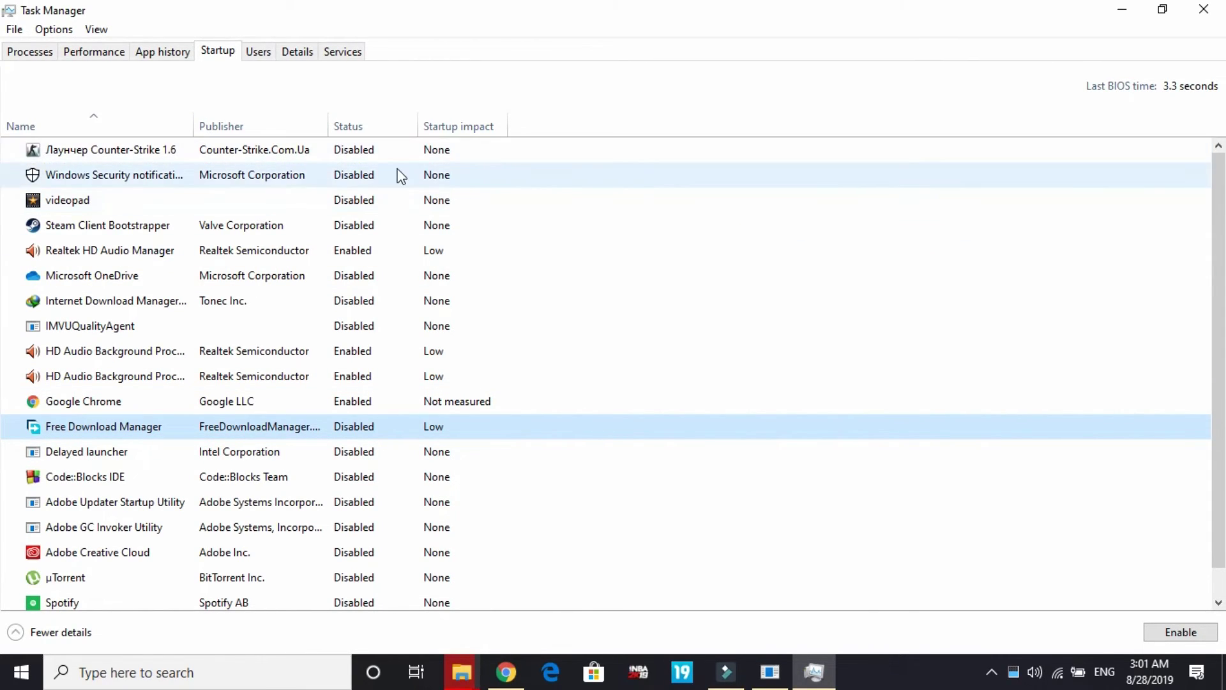
{"action": "scroll", "coordinate": [401, 176], "scroll_direction": "down", "scroll_amount": 1}
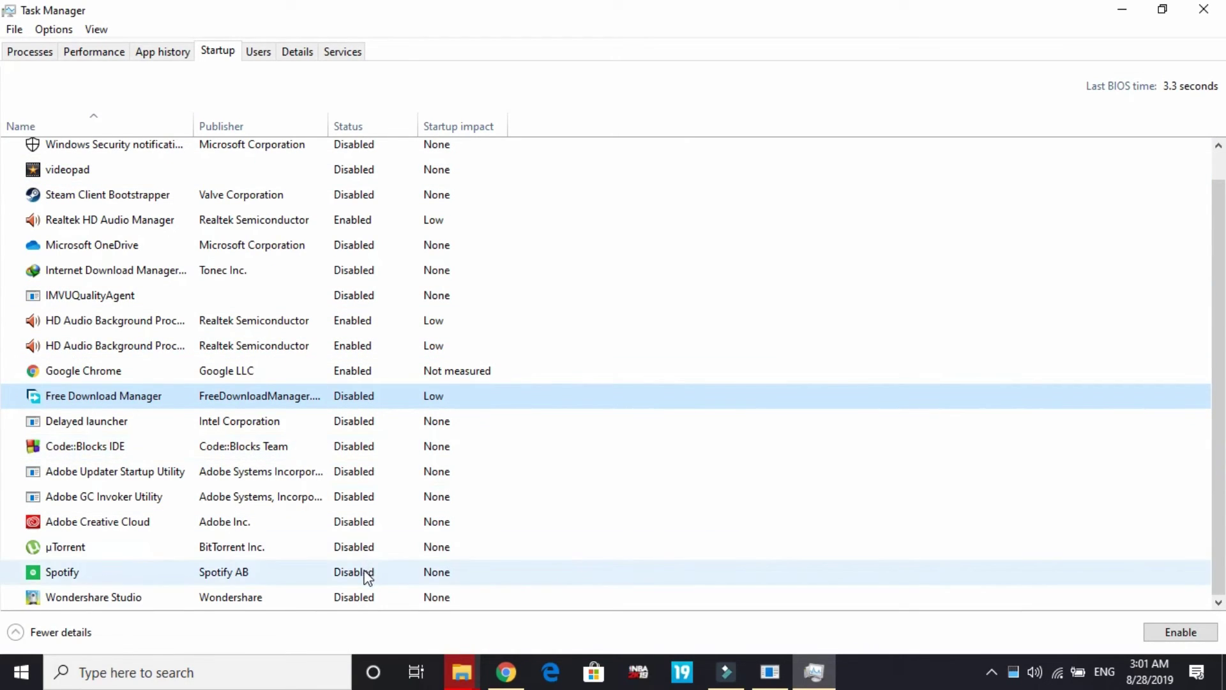
{"action": "left_click", "coordinate": [229, 574]}
{"action": "right_click", "coordinate": [227, 571]}
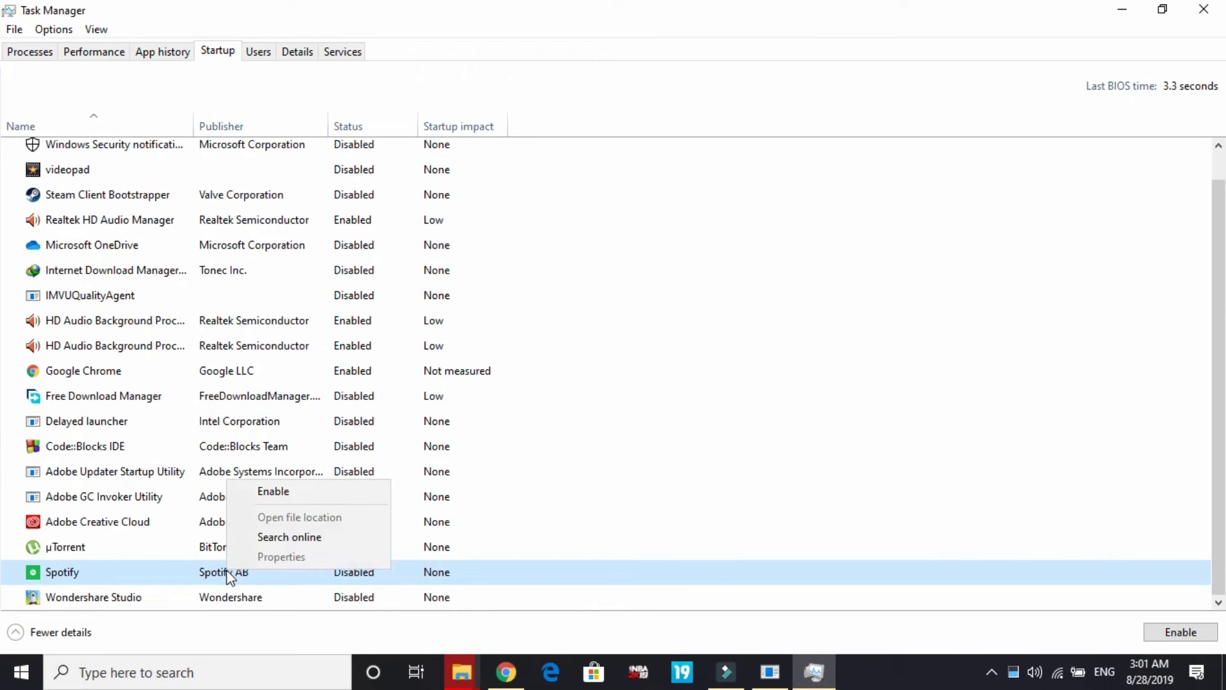
{"action": "left_click", "coordinate": [505, 519]}
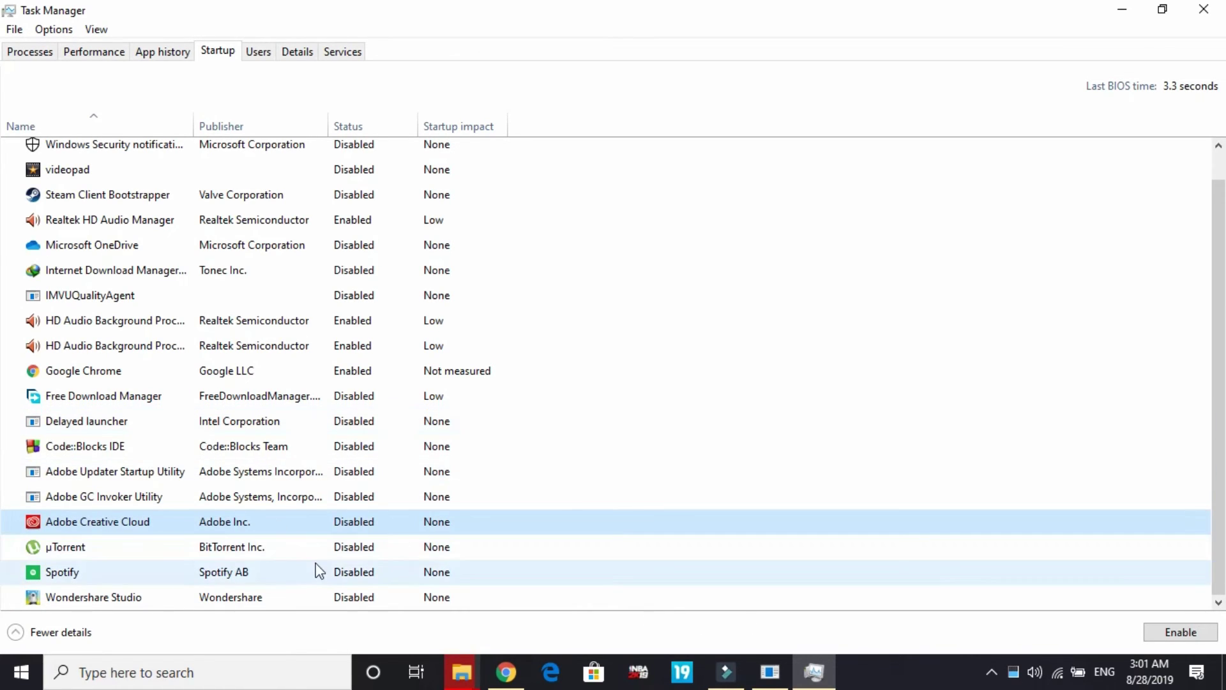
{"action": "right_click", "coordinate": [287, 527]}
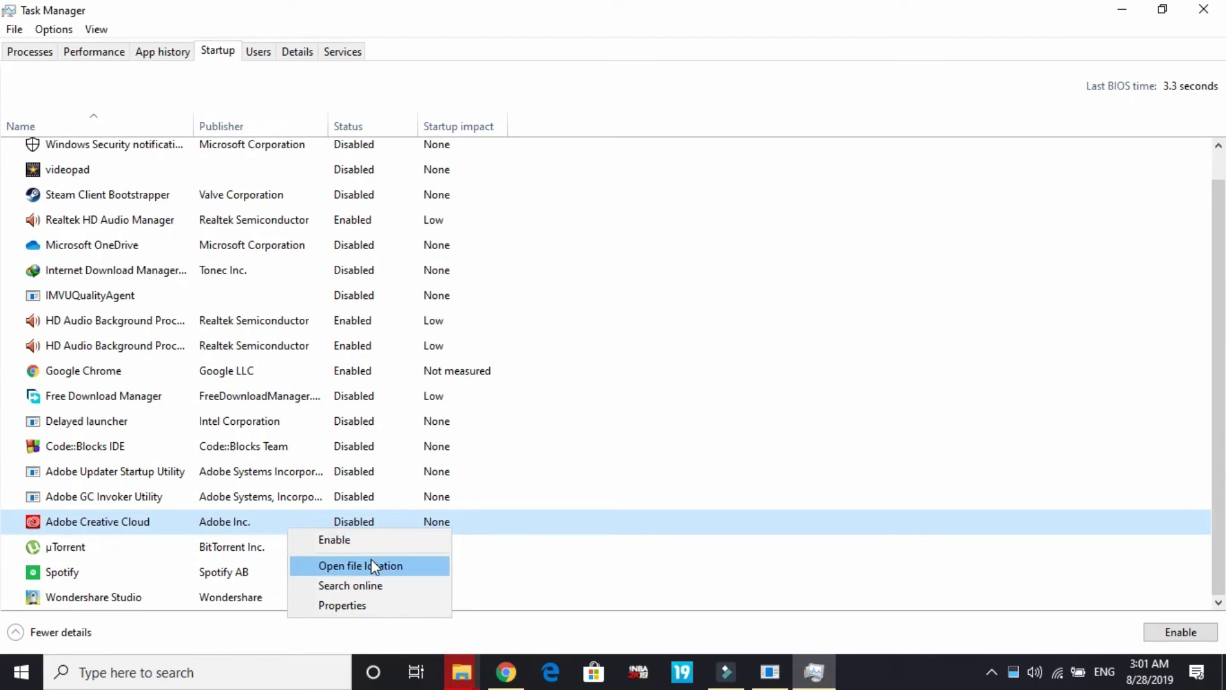
{"action": "left_click", "coordinate": [428, 446]}
{"action": "scroll", "coordinate": [315, 361], "scroll_direction": "up", "scroll_amount": 1}
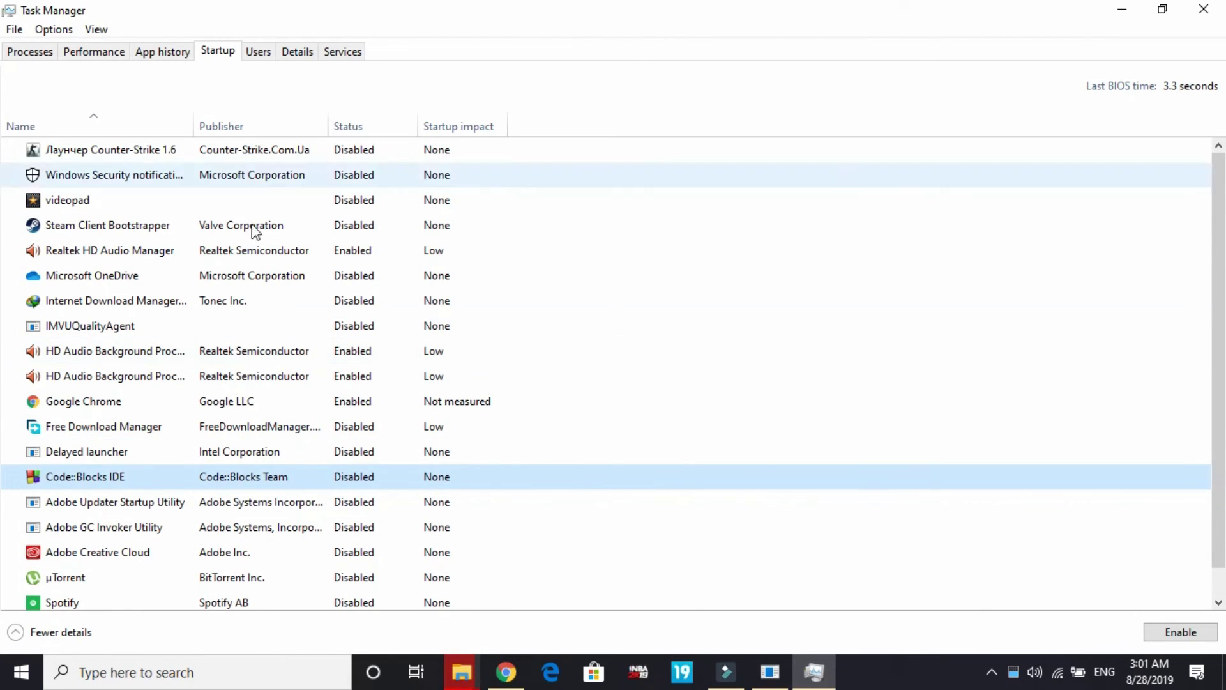
{"action": "left_click", "coordinate": [1203, 9]}
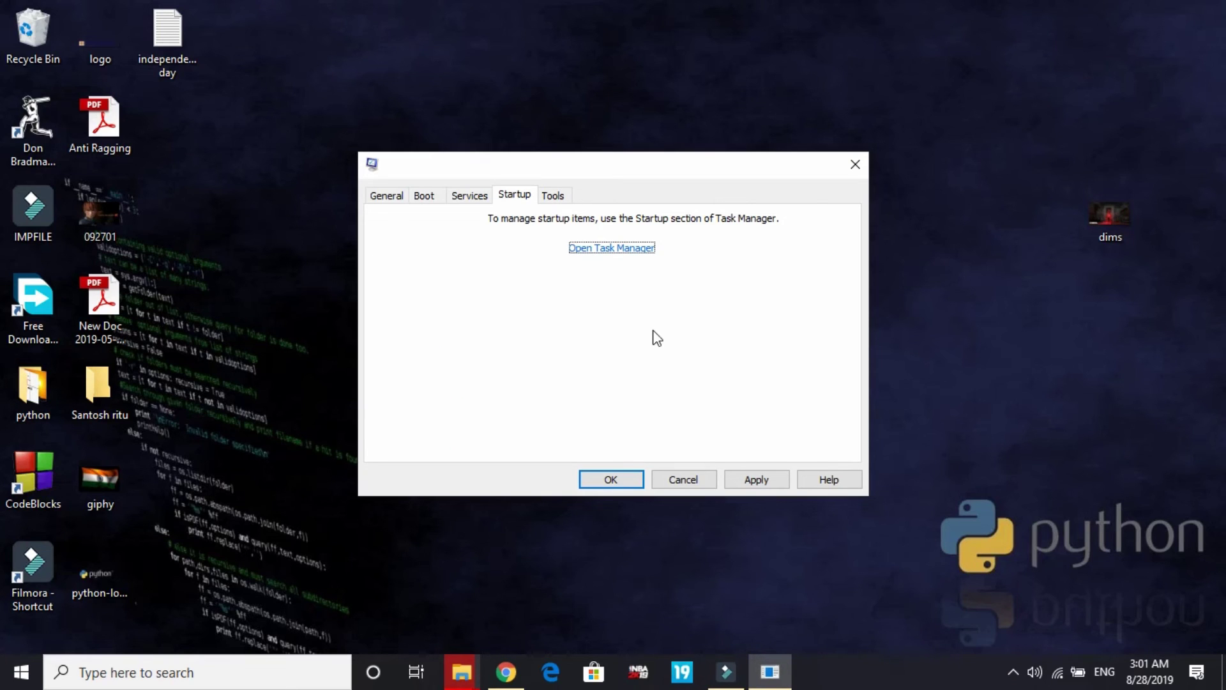
{"action": "left_click", "coordinate": [855, 164]}
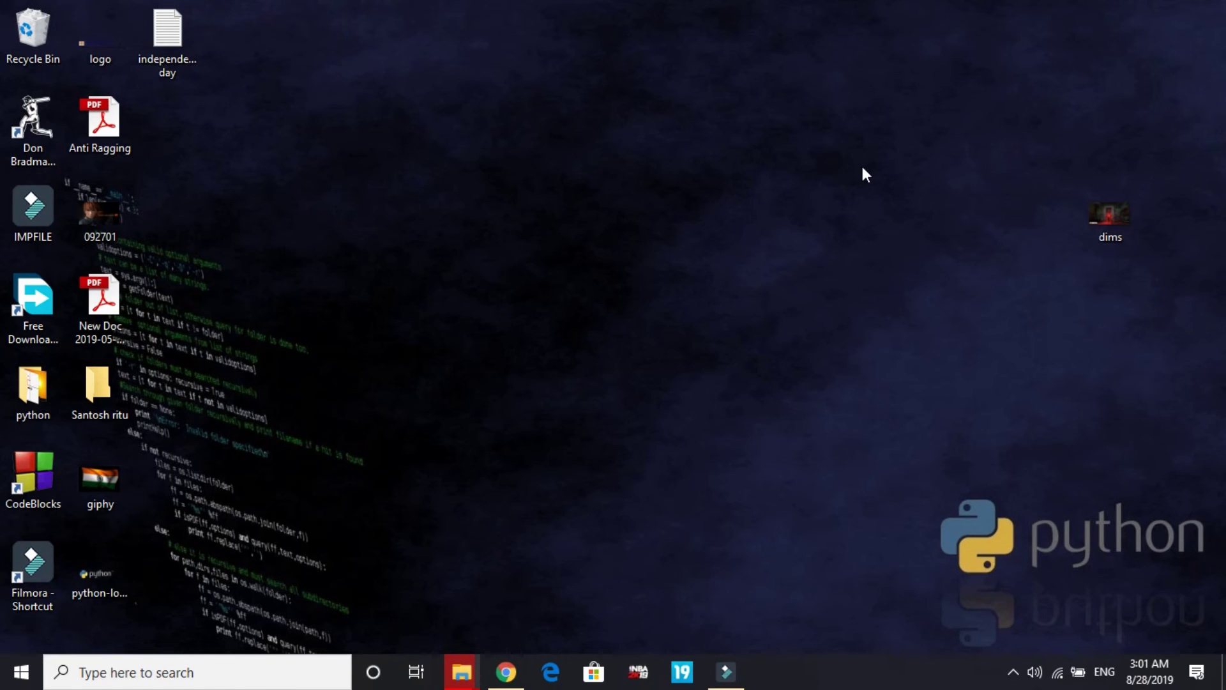